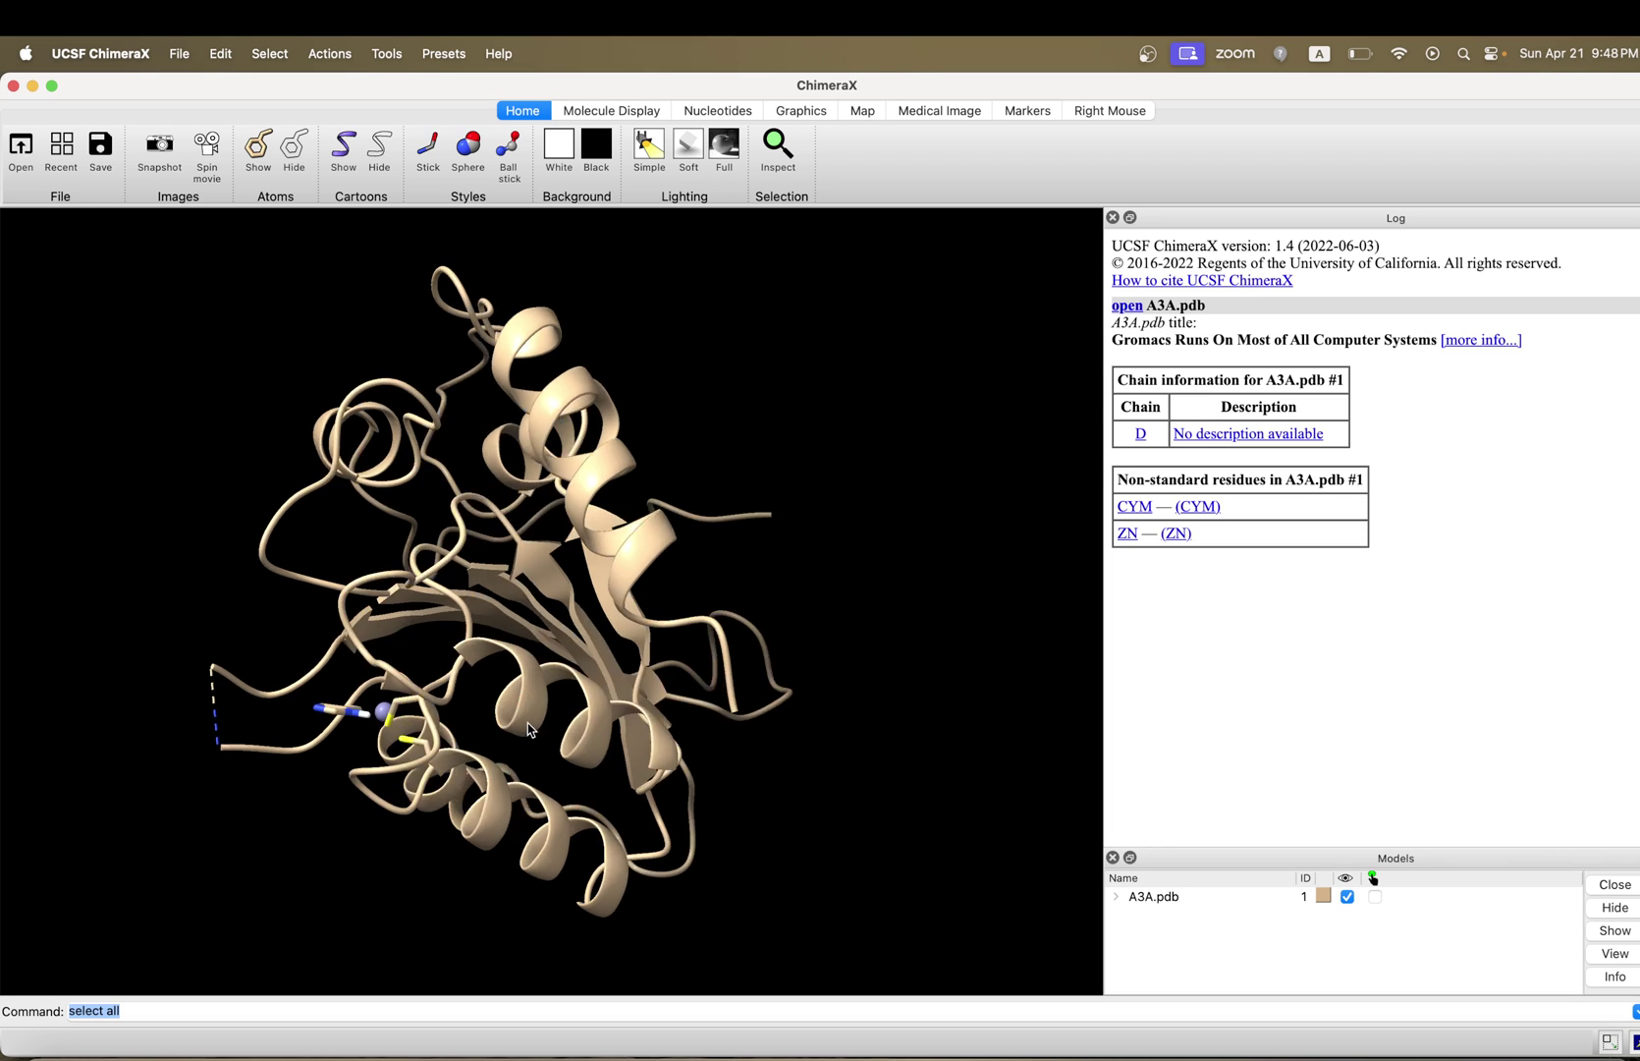
drag(547, 812, 736, 769)
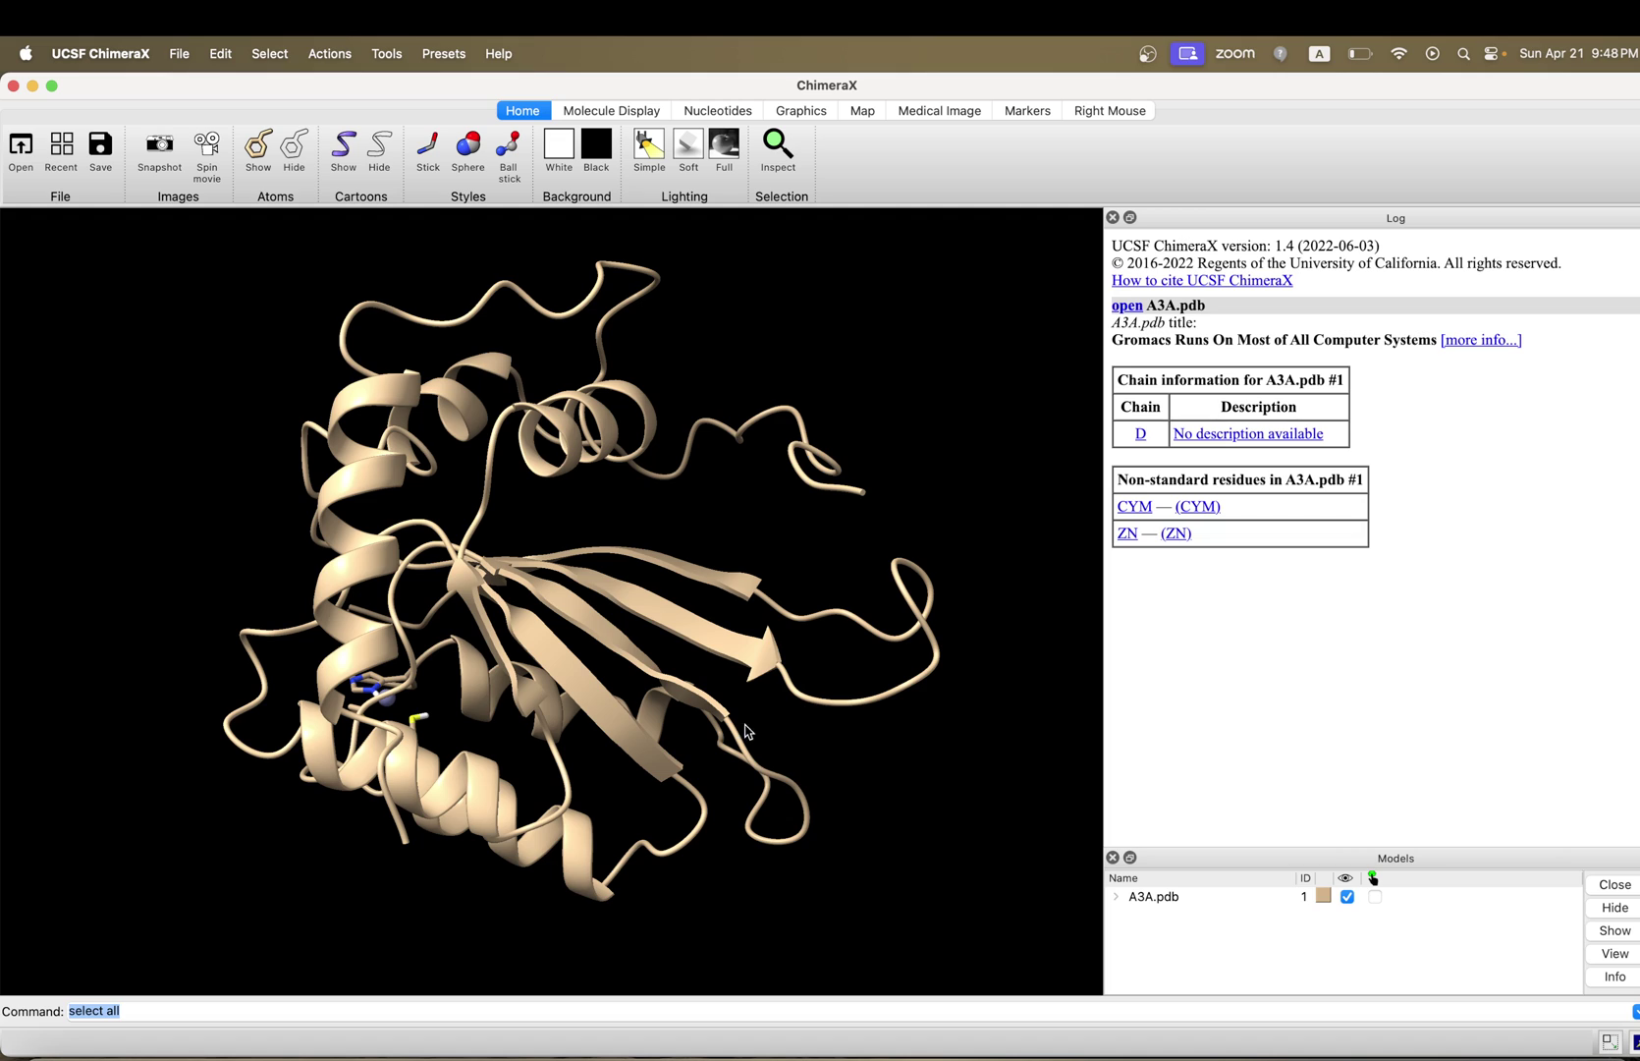
mouse_move(872, 720)
mouse_down()
mouse_move(564, 763)
mouse_move(416, 742)
mouse_up()
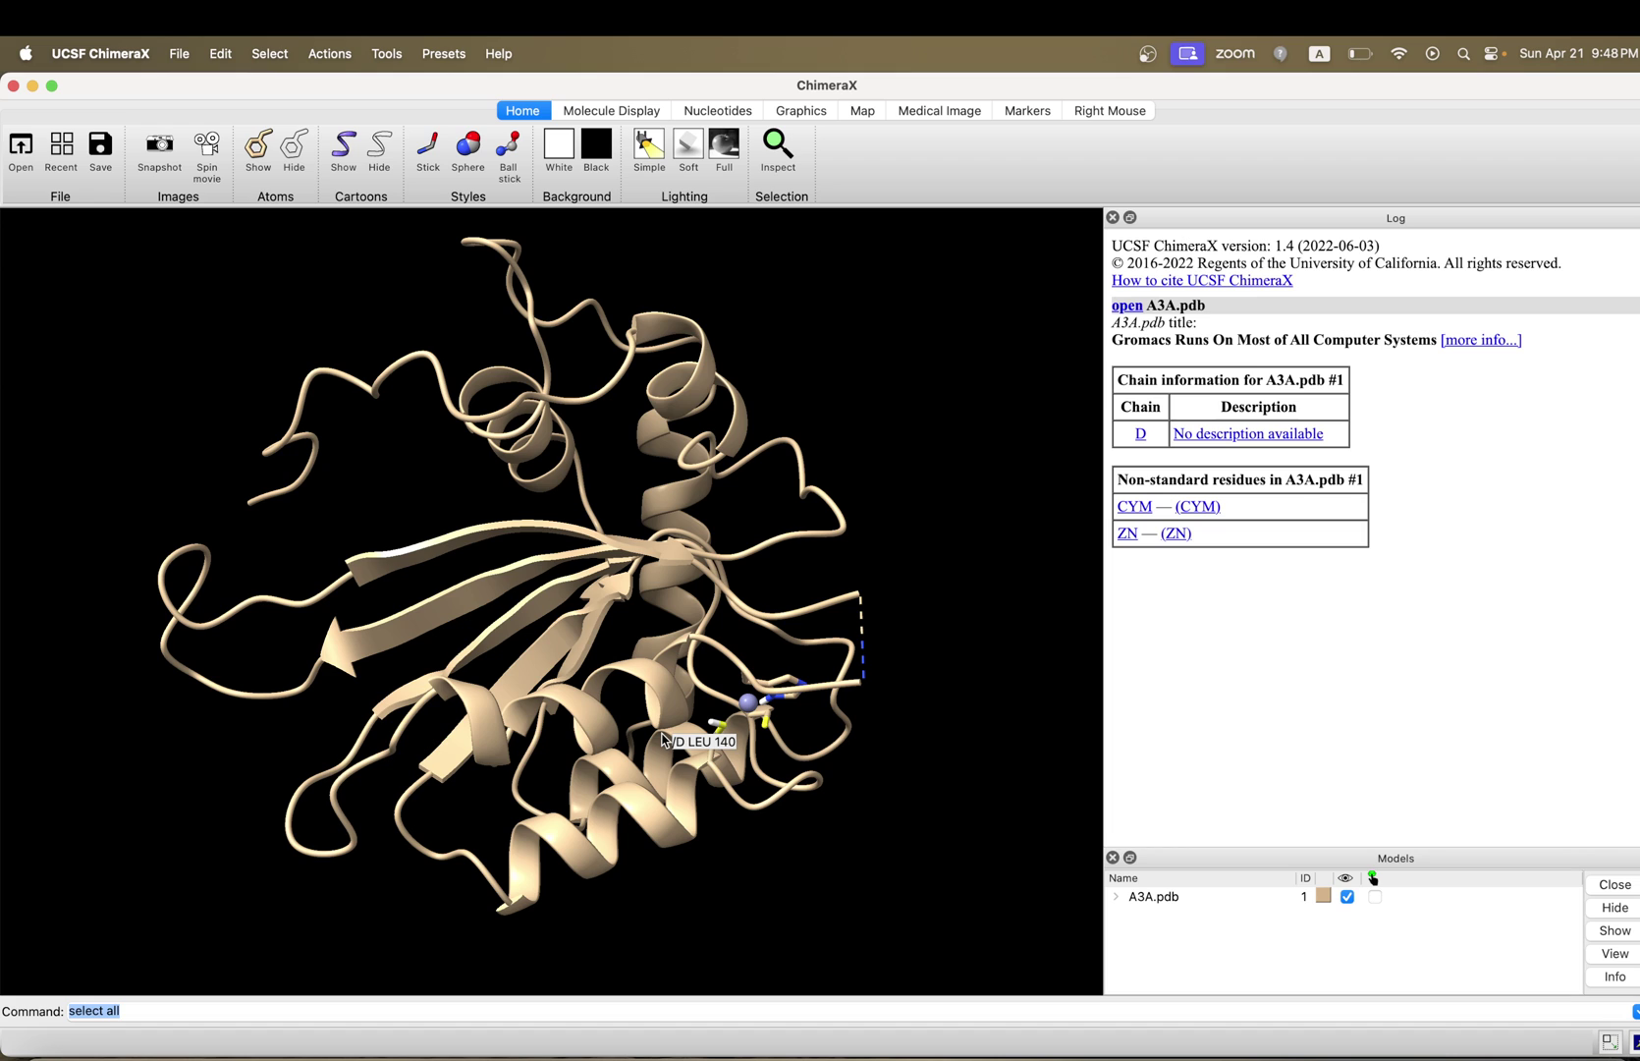
mouse_move(664, 738)
mouse_down()
mouse_move(551, 715)
mouse_move(657, 738)
mouse_up()
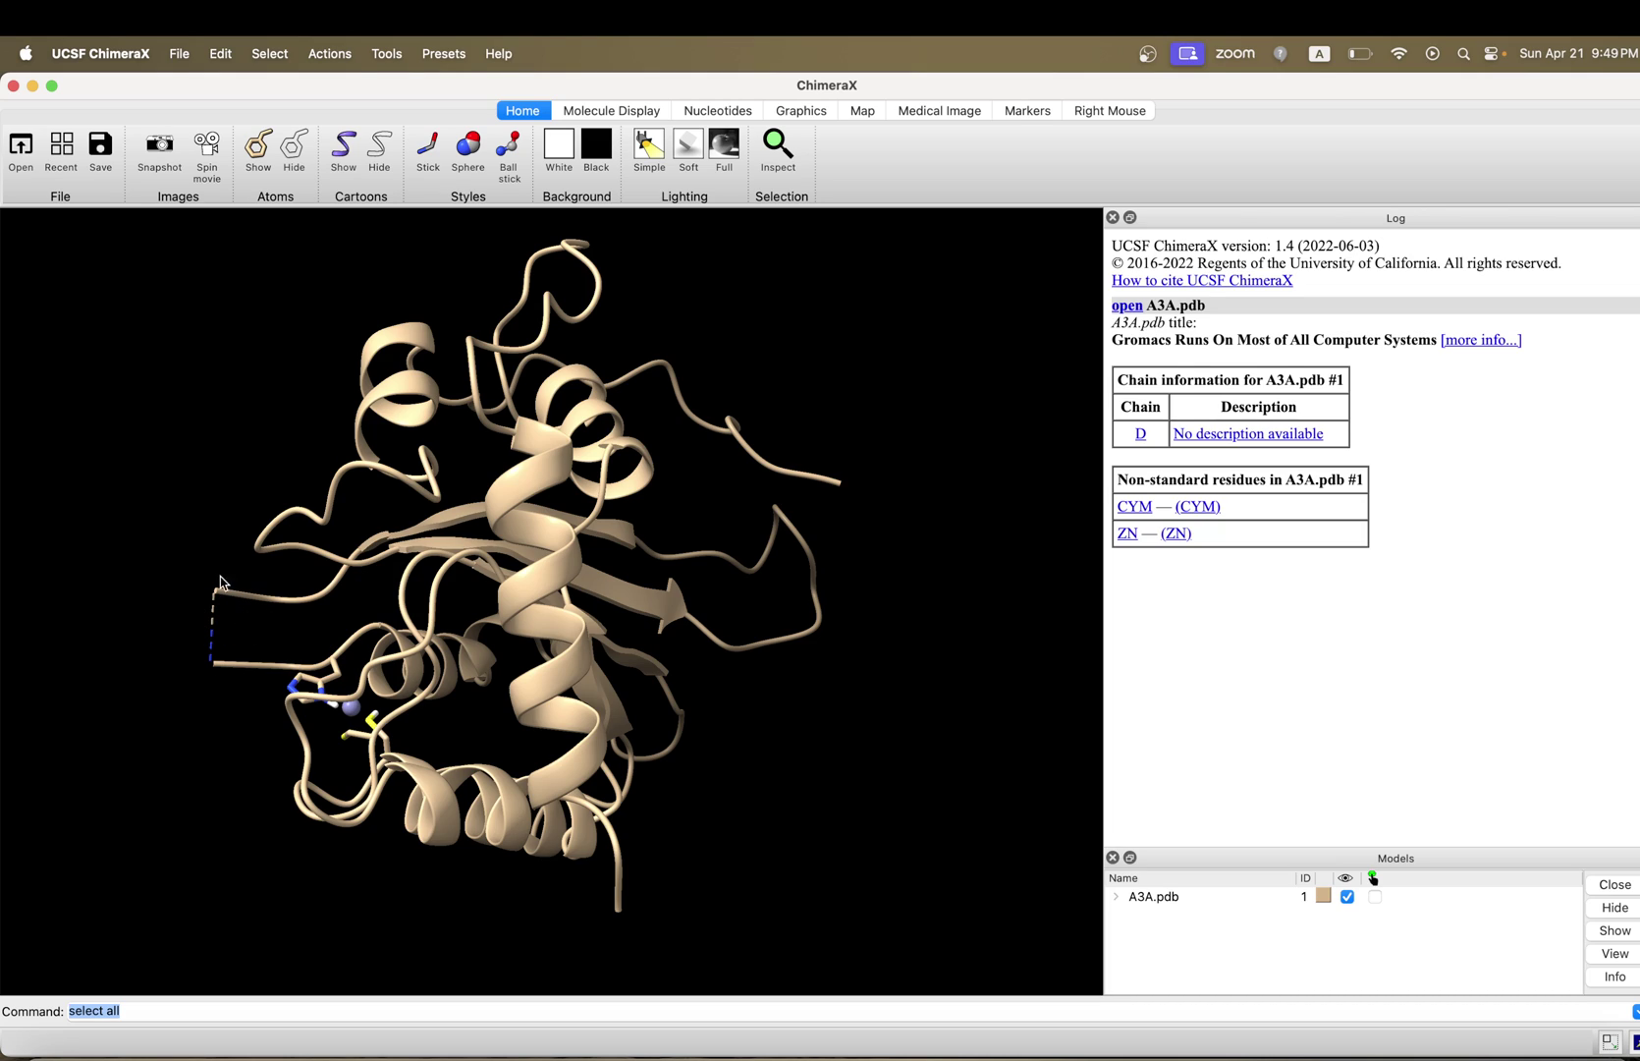
drag(369, 677, 445, 674)
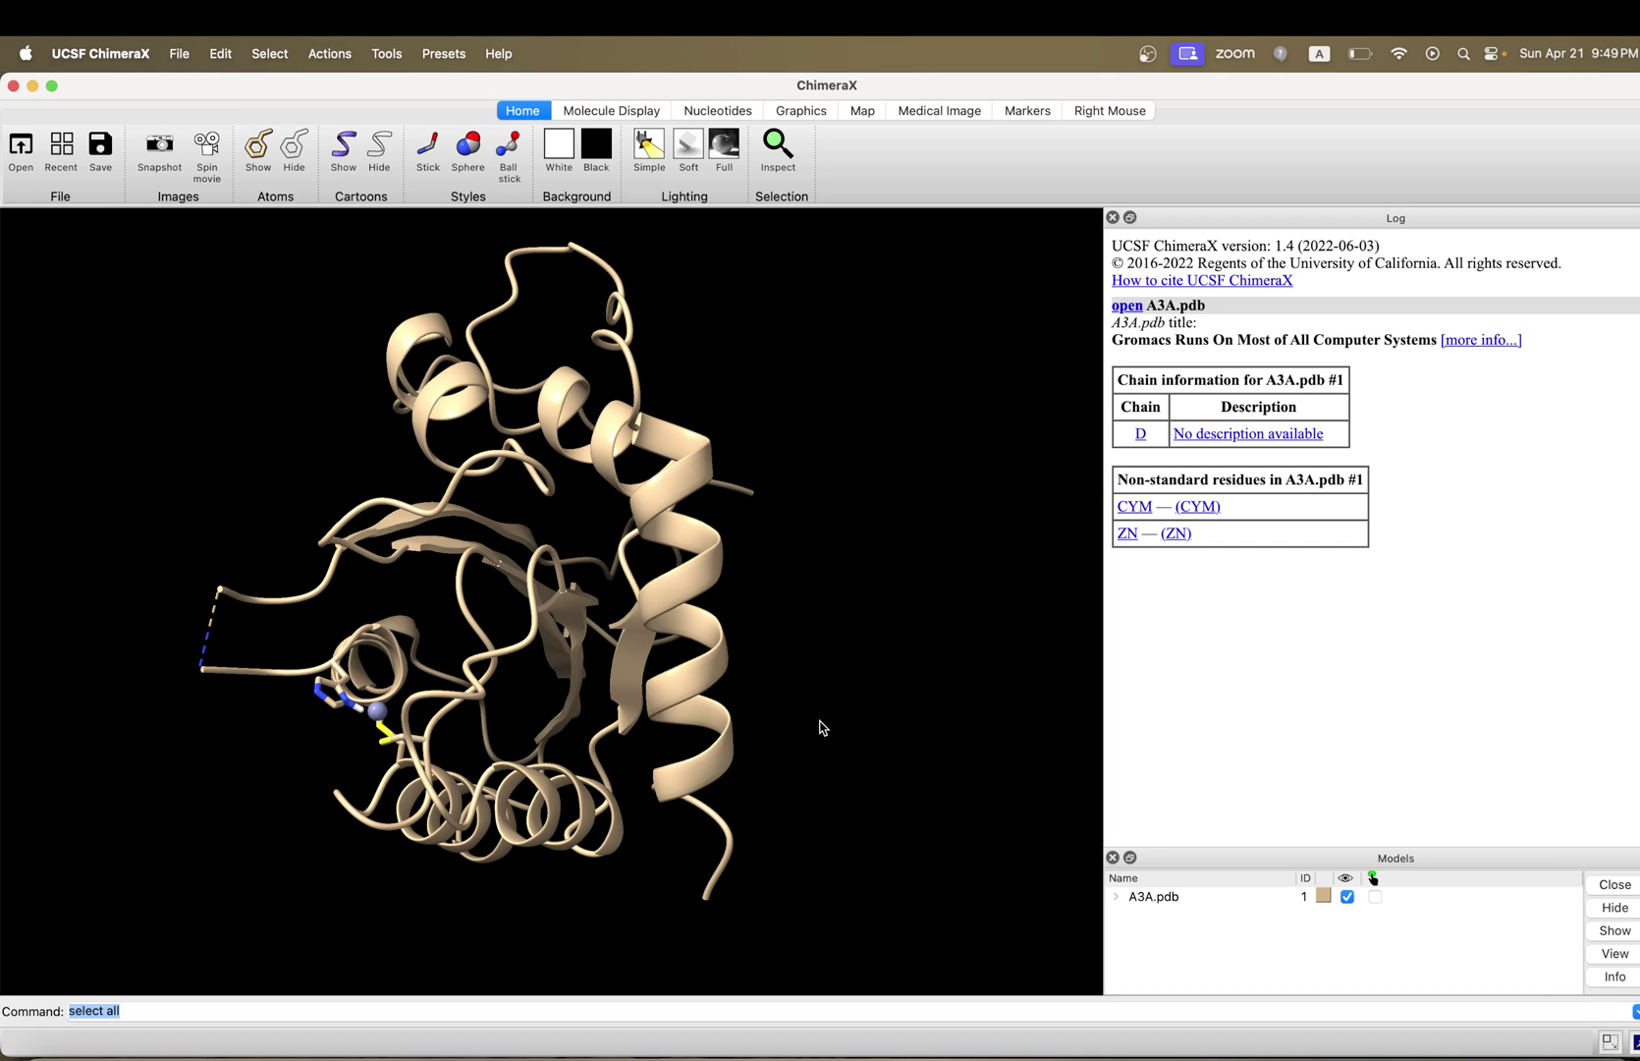
drag(820, 727, 693, 764)
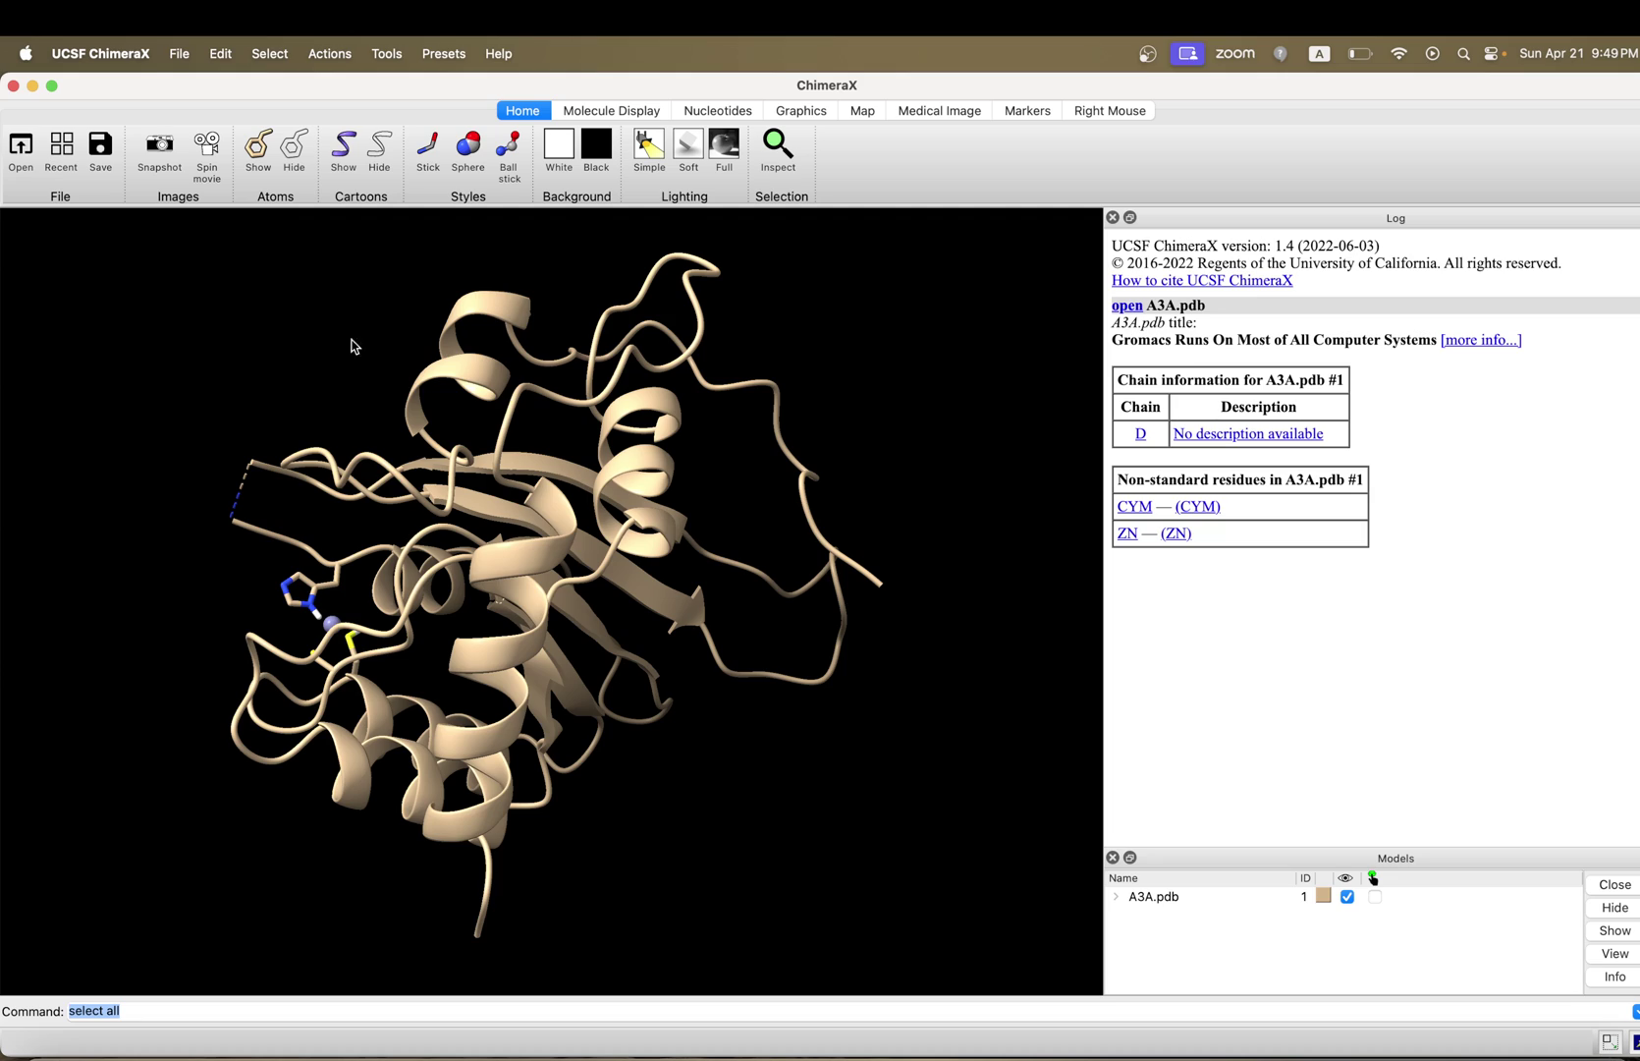
drag(423, 384, 404, 622)
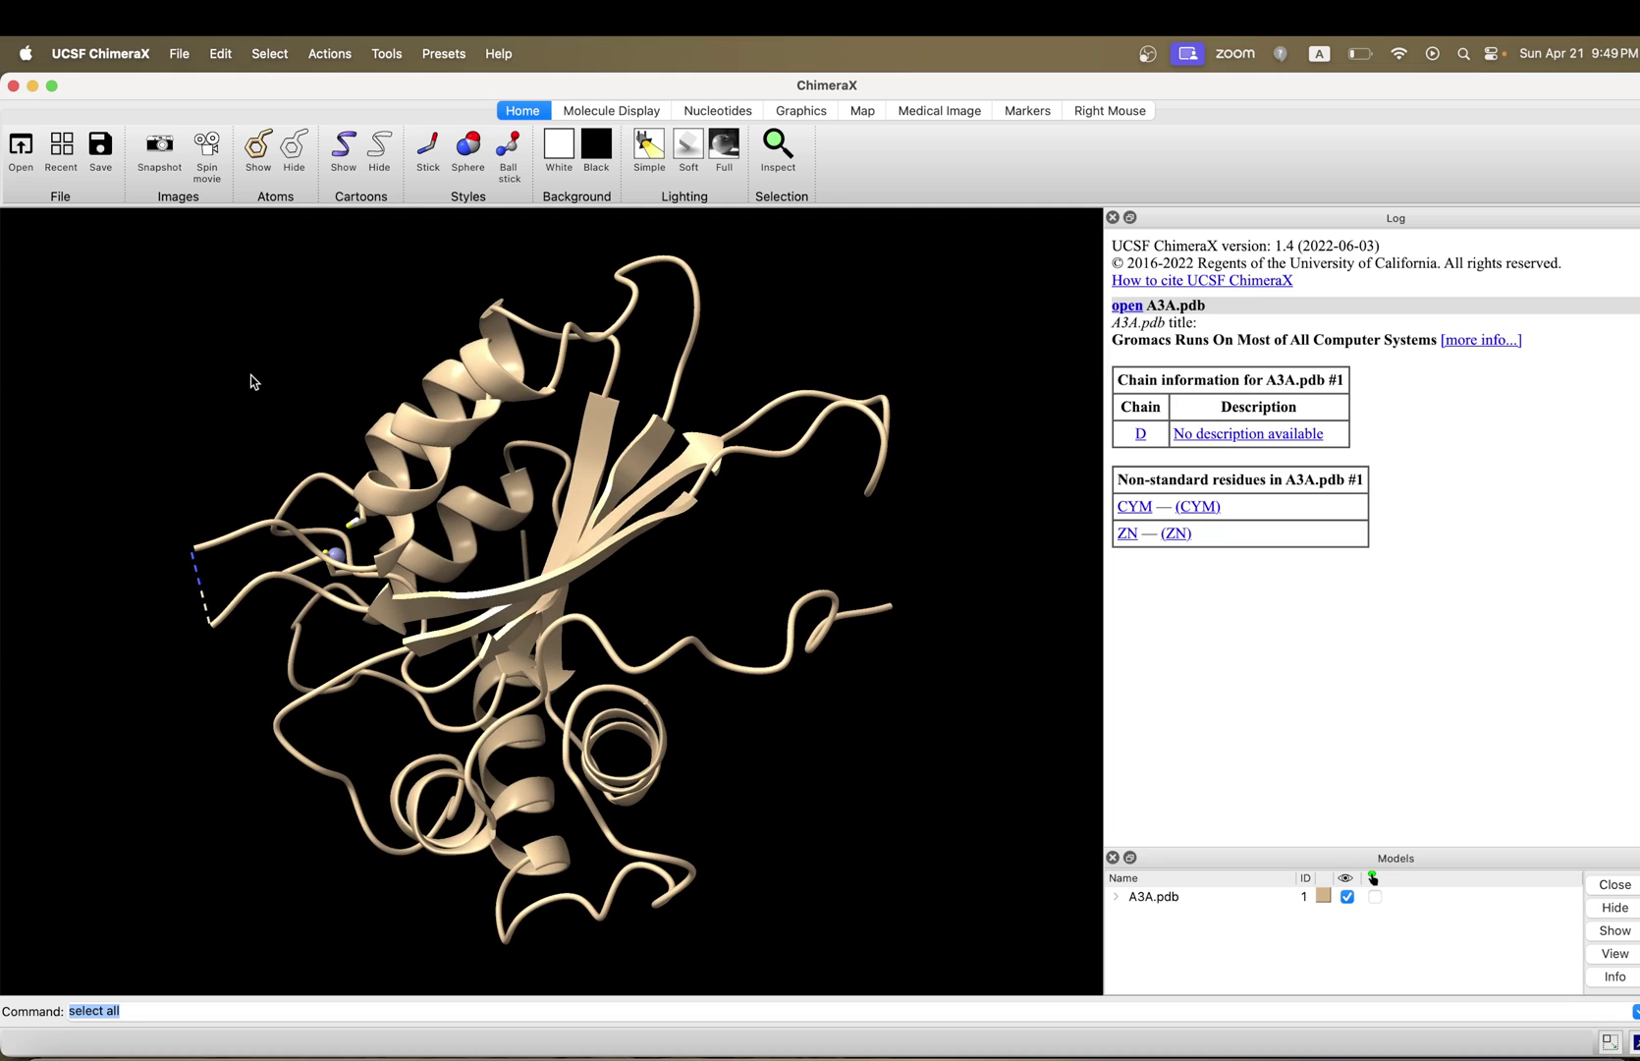
drag(503, 491, 603, 577)
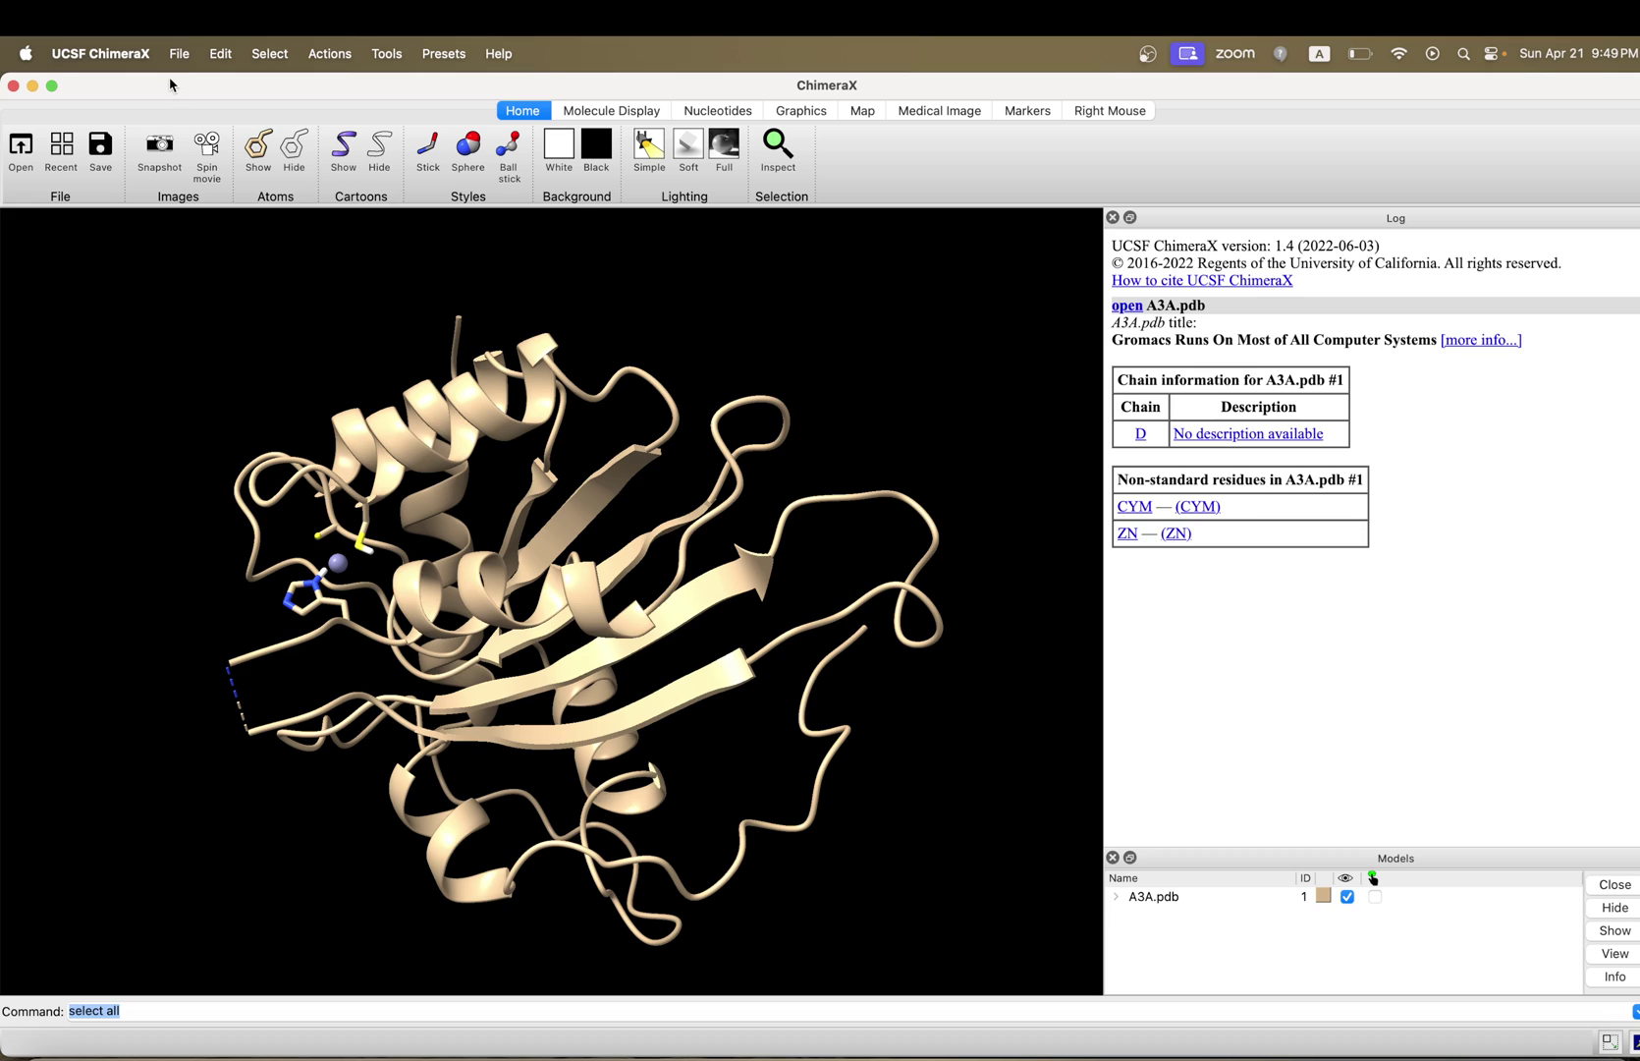
Open WT.fasta from the loops folder so it associates with A3A chain D.
click(178, 53)
click(192, 90)
double_click(1035, 335)
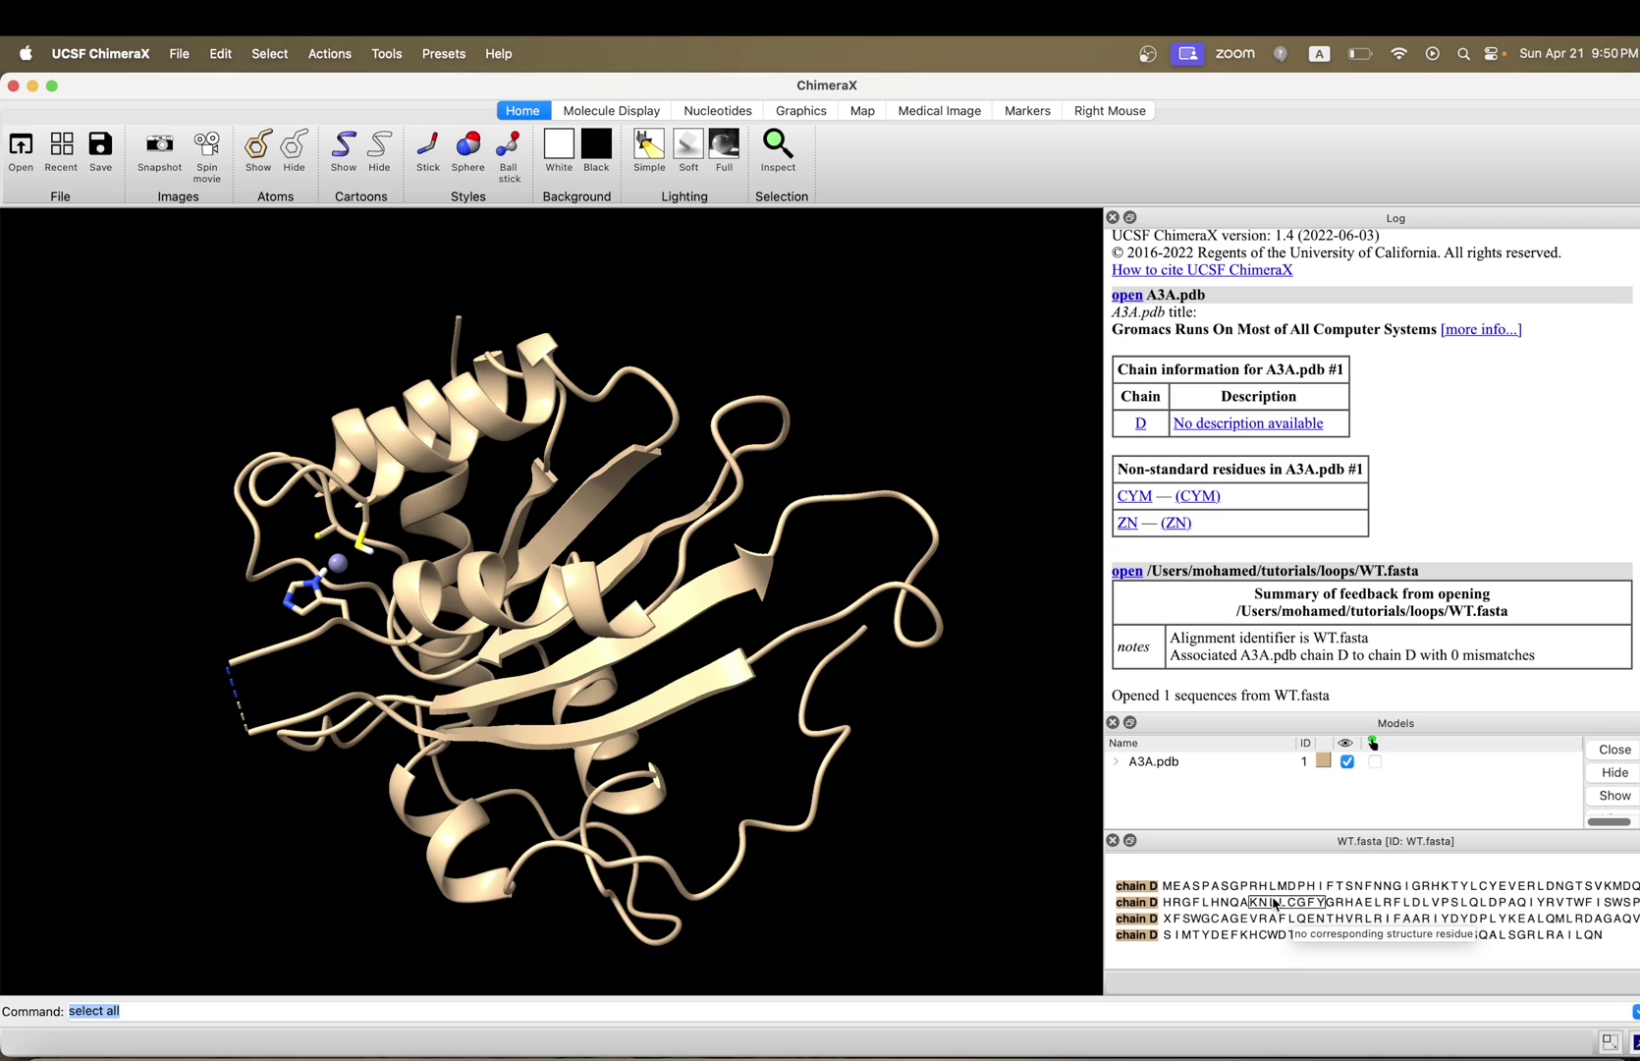
Launch Structure Prediction's Model Loops for WT.fasta chain D and reposition its window.
click(388, 53)
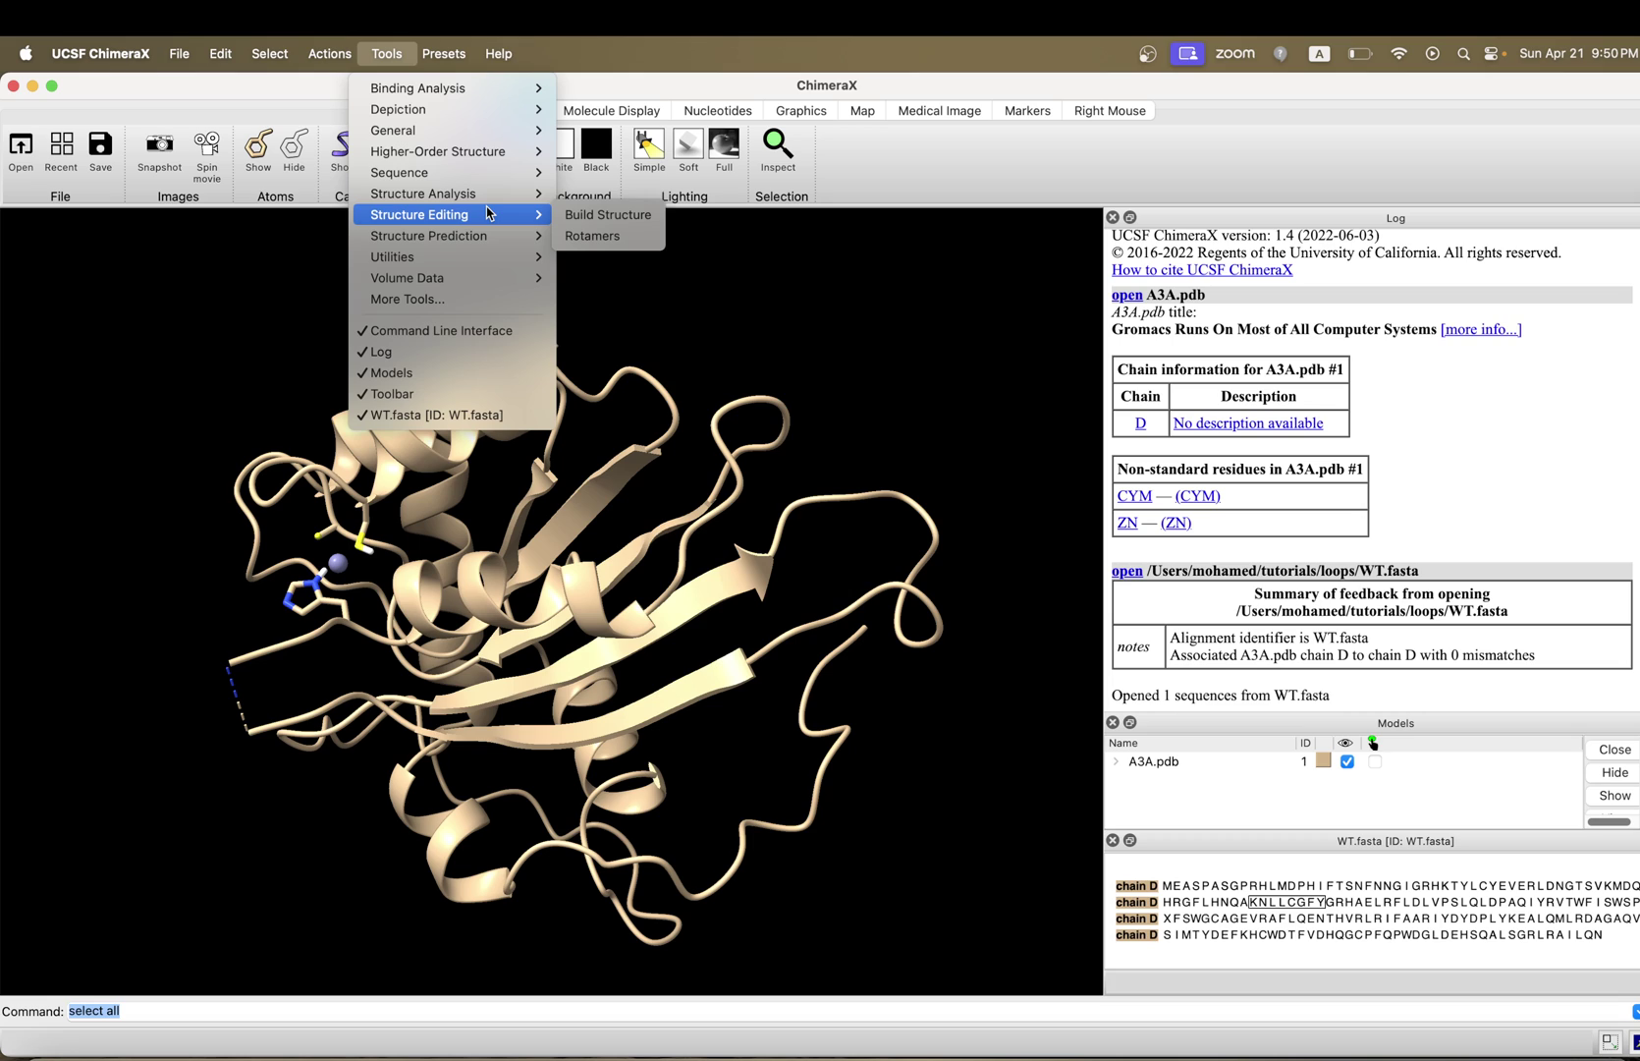
mouse_move(429, 236)
click(603, 278)
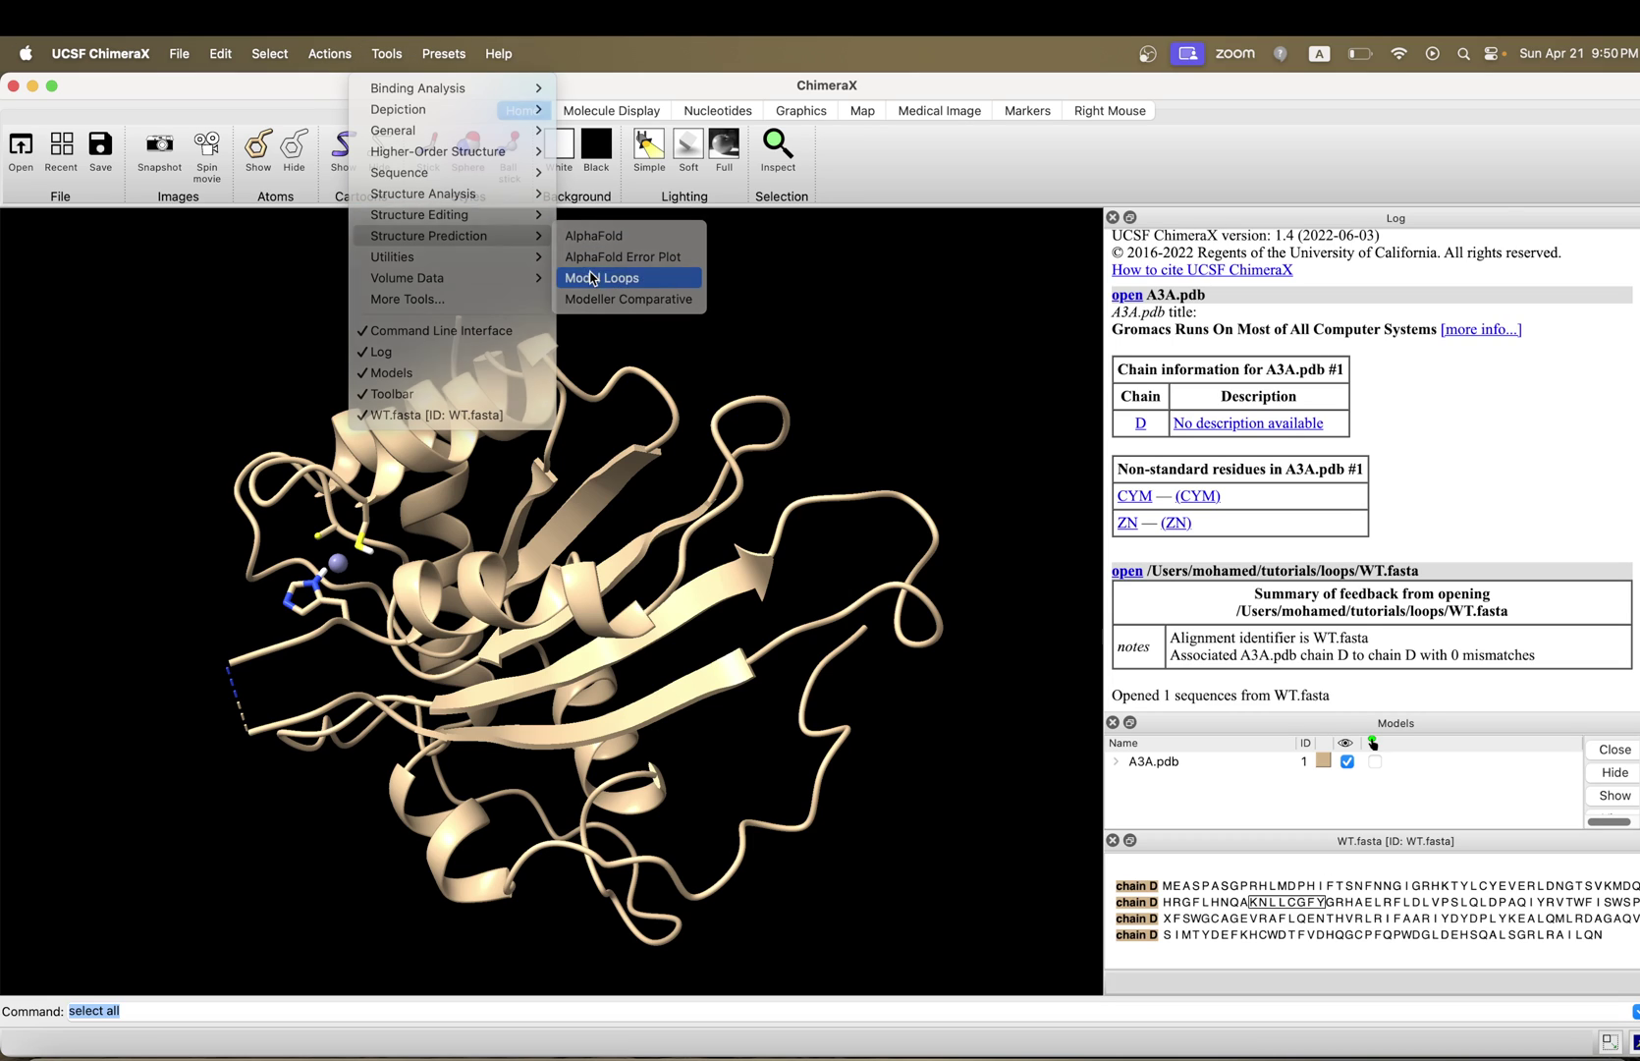
mouse_move(895, 557)
mouse_down()
mouse_move(554, 270)
mouse_move(571, 282)
mouse_up()
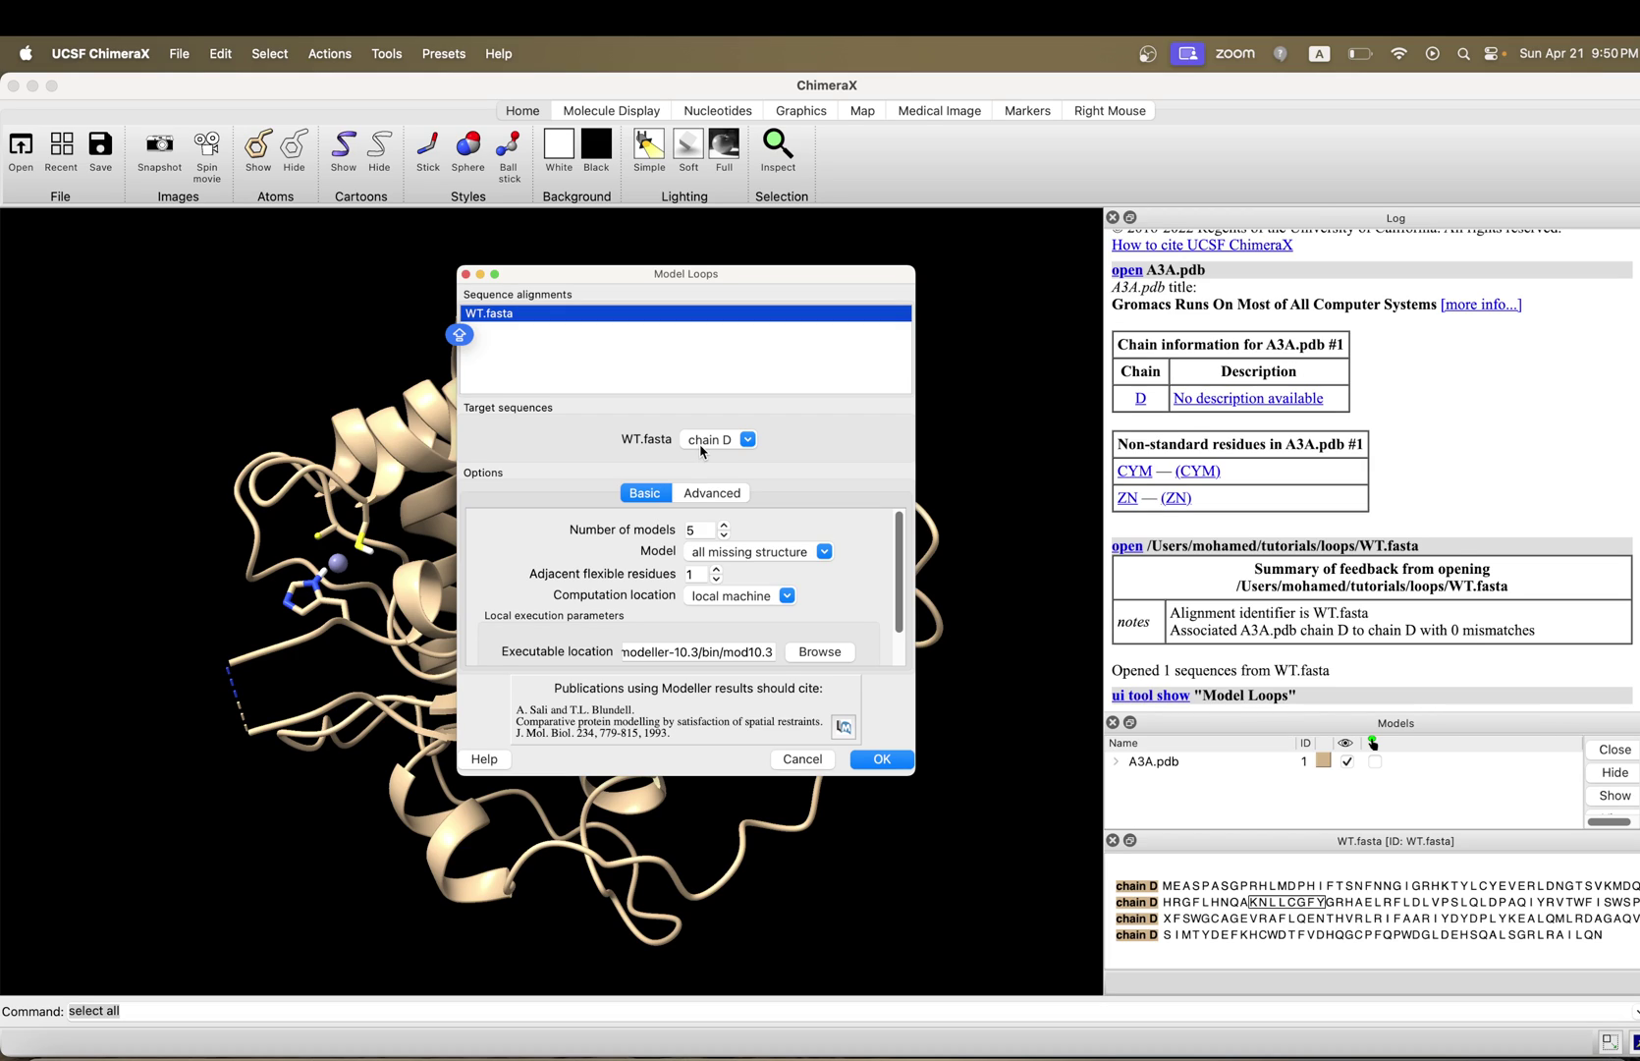
Set Model Loops to generate 3 models and move the dialog right.
click(702, 533)
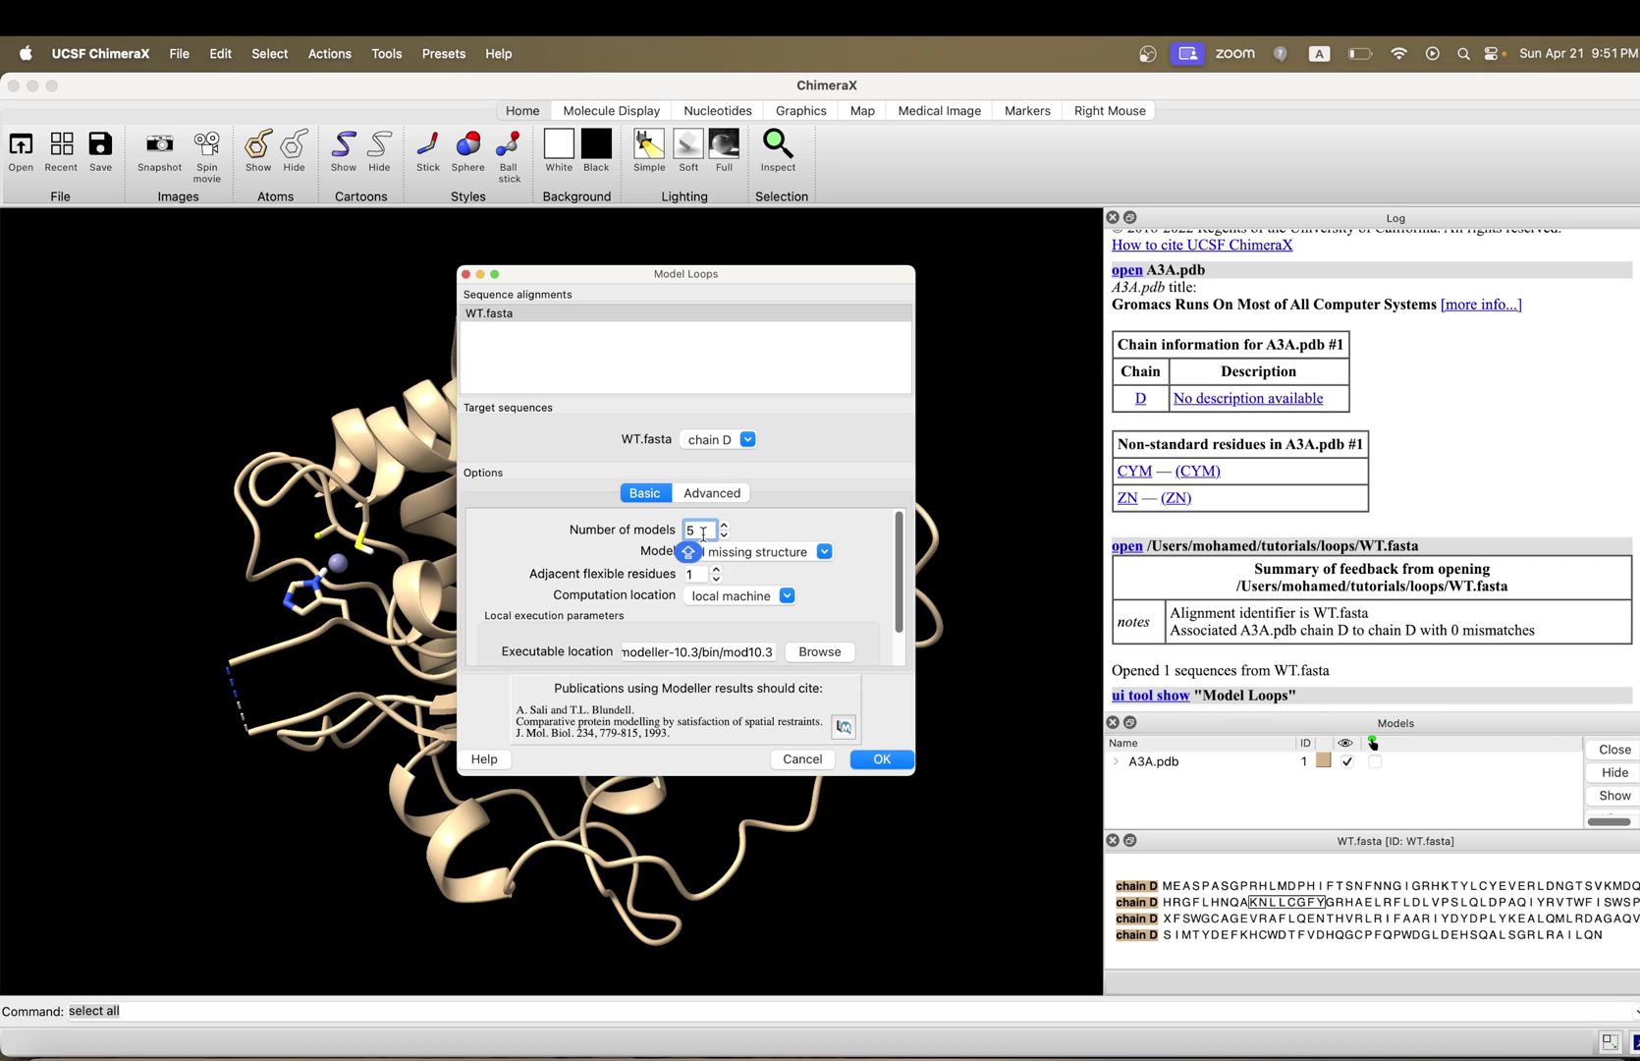
text(3)
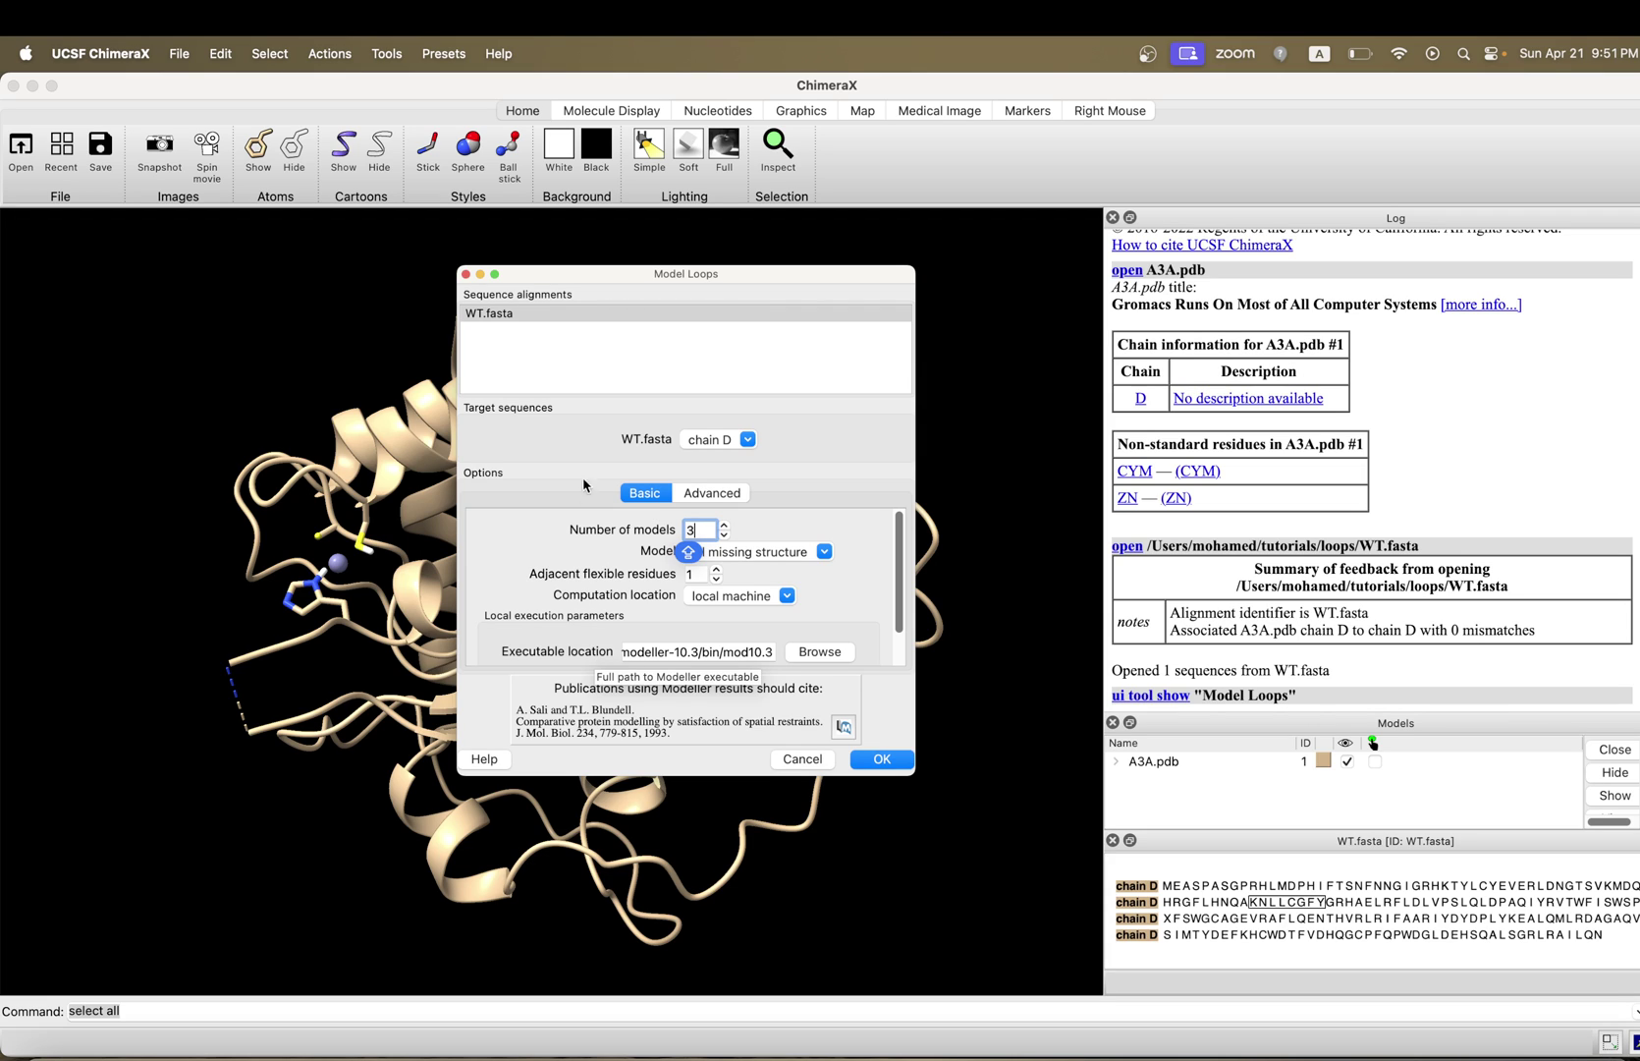
mouse_move(637, 278)
mouse_down()
mouse_move(717, 276)
mouse_move(1345, 384)
mouse_up()
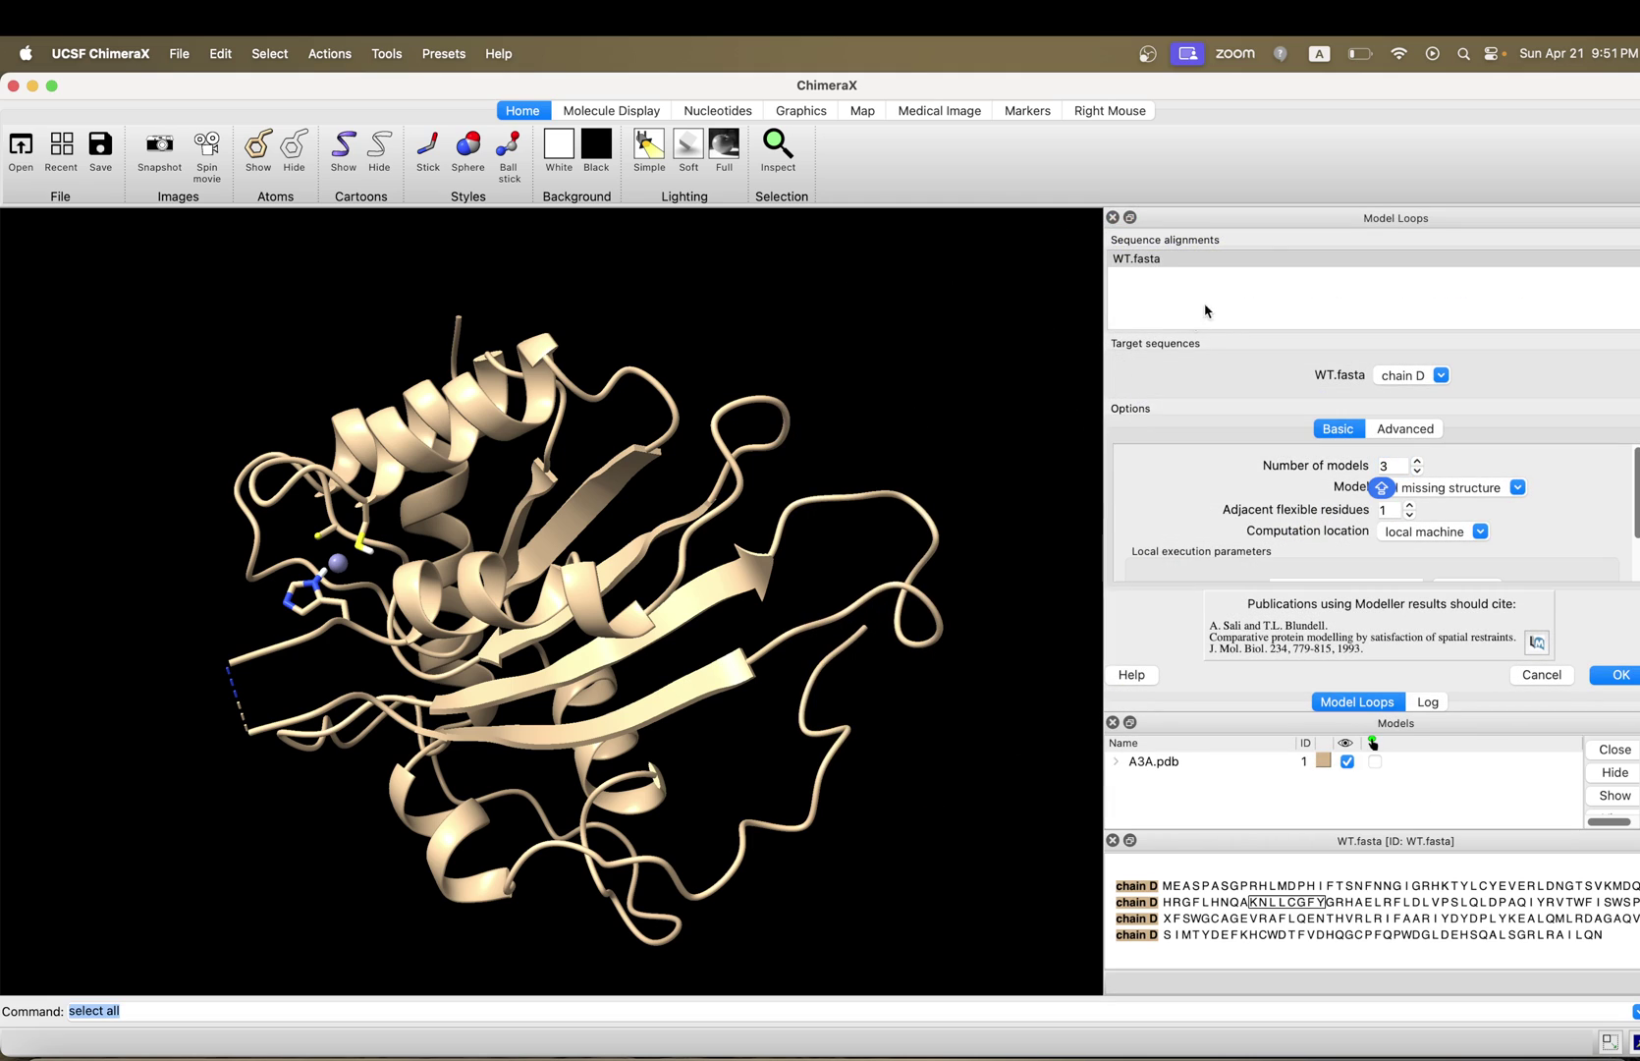
Dock the Model Loops dialog beside the structure and show its Advanced options.
mouse_move(1274, 225)
mouse_down()
mouse_move(1248, 233)
mouse_move(1256, 250)
mouse_up()
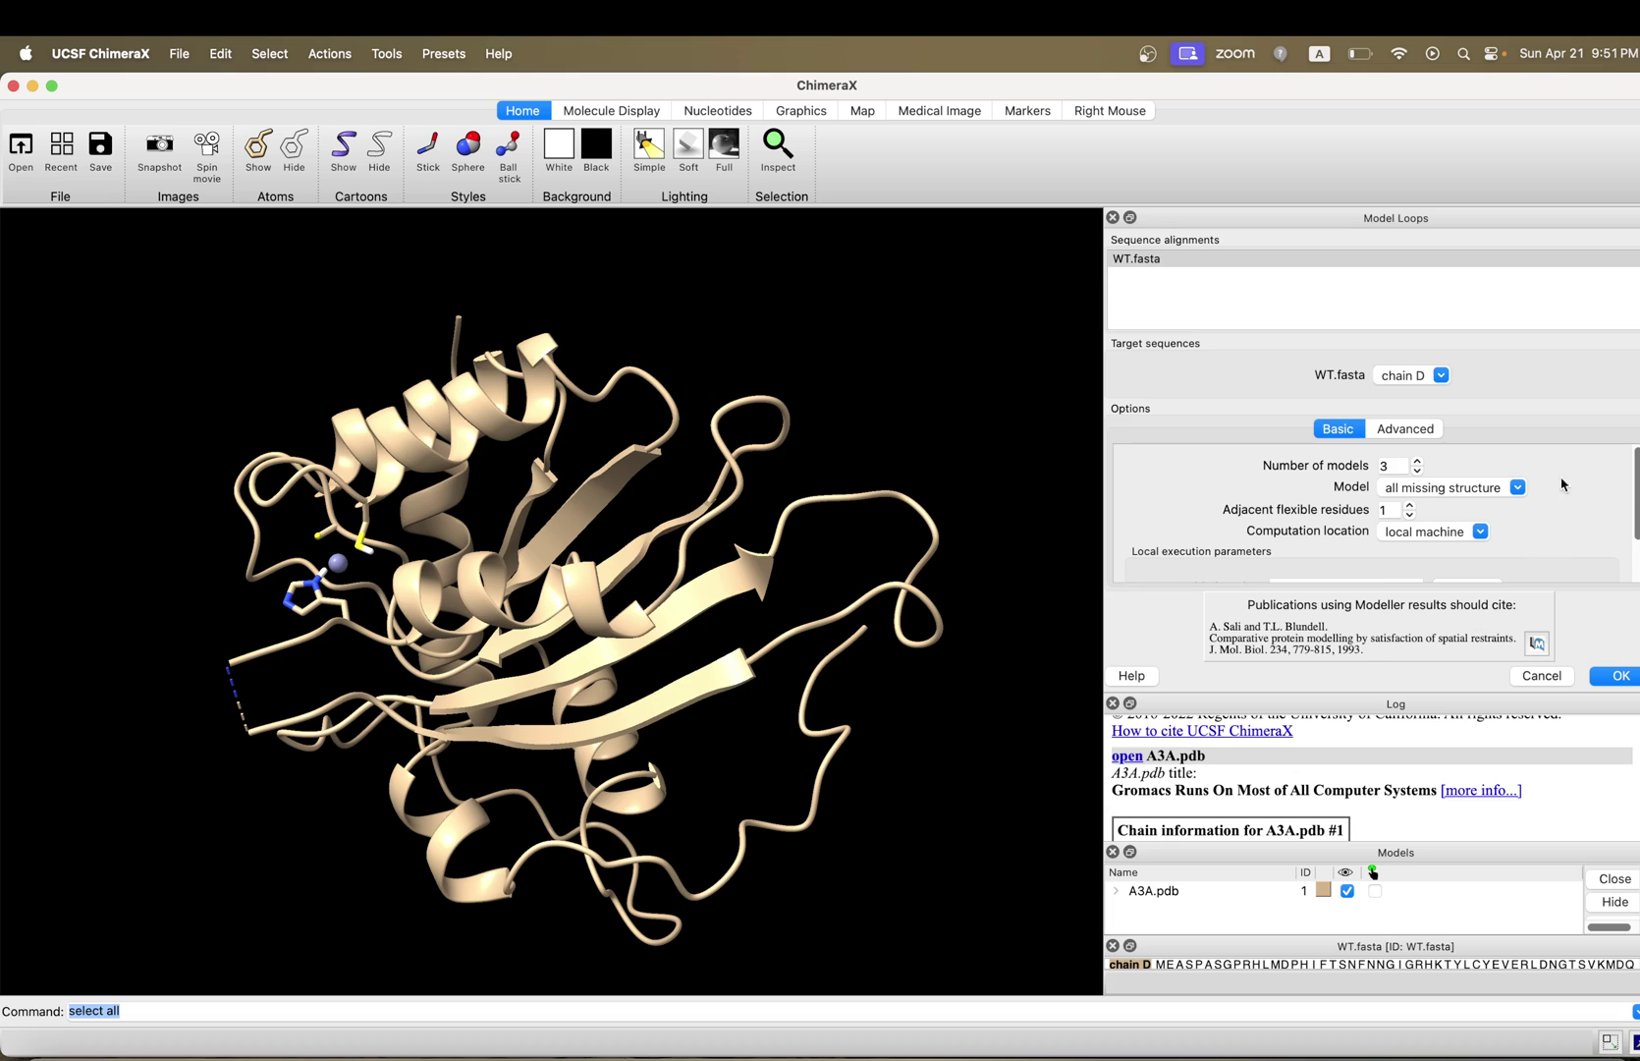
click(1398, 432)
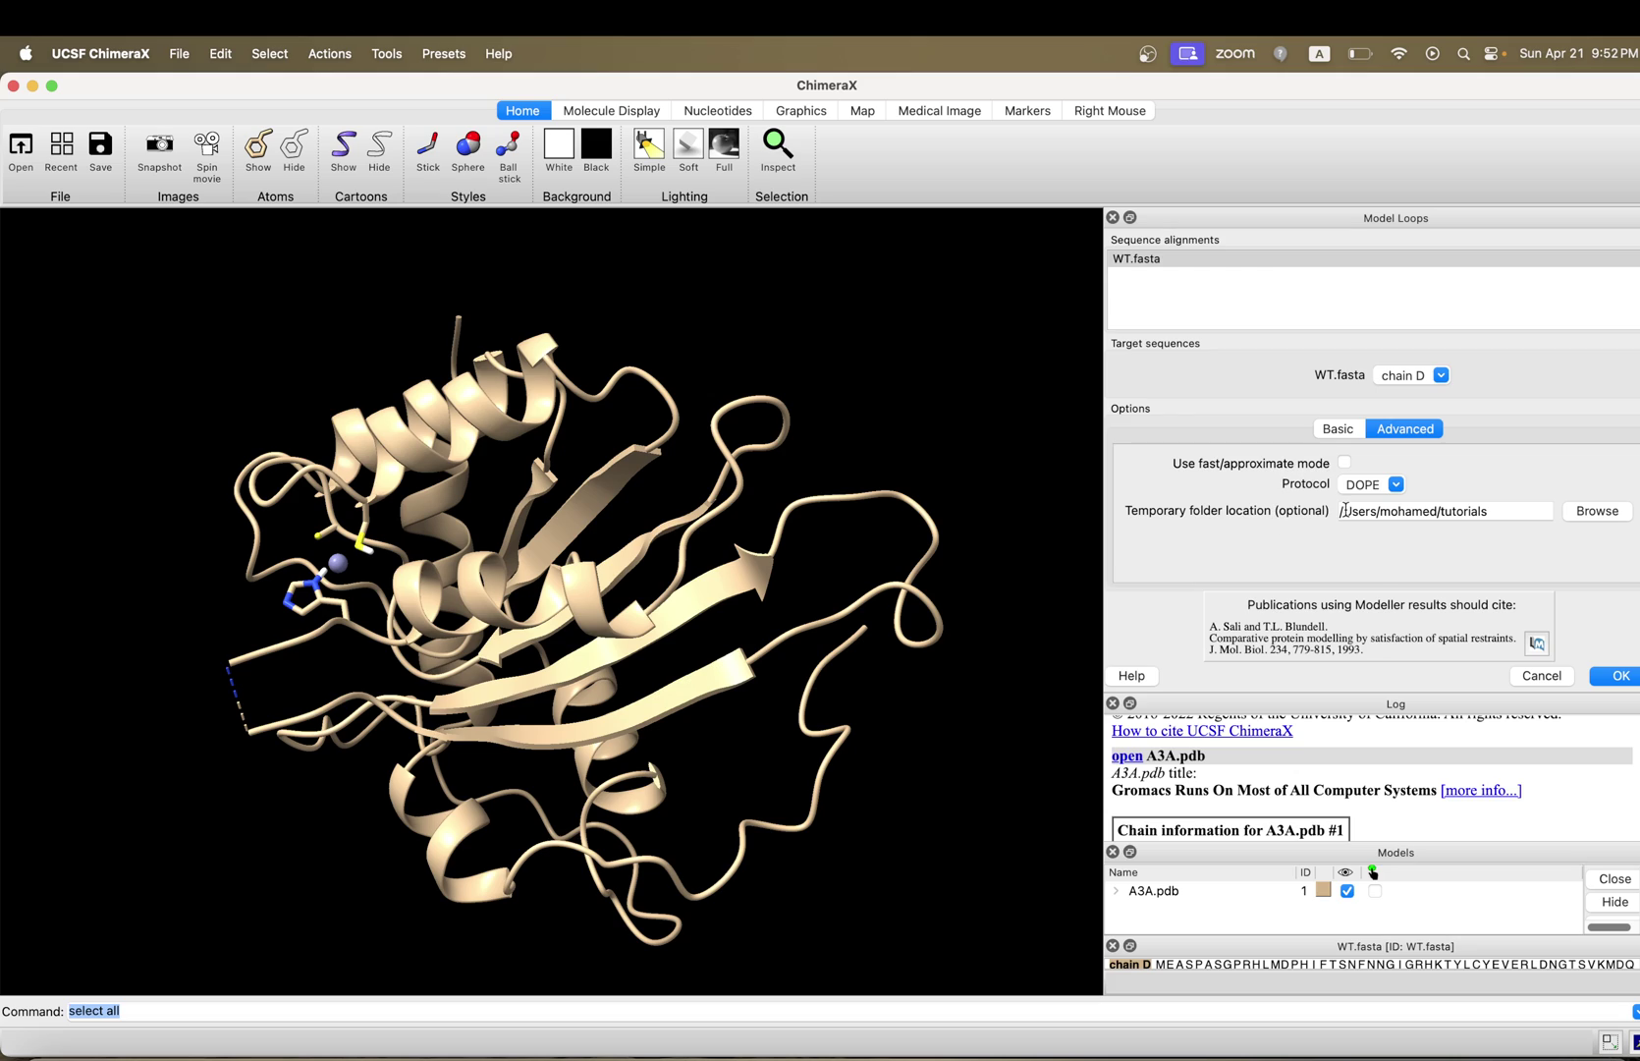
Keep the DOPE protocol and use the loops folder as the temporary folder location.
click(1395, 485)
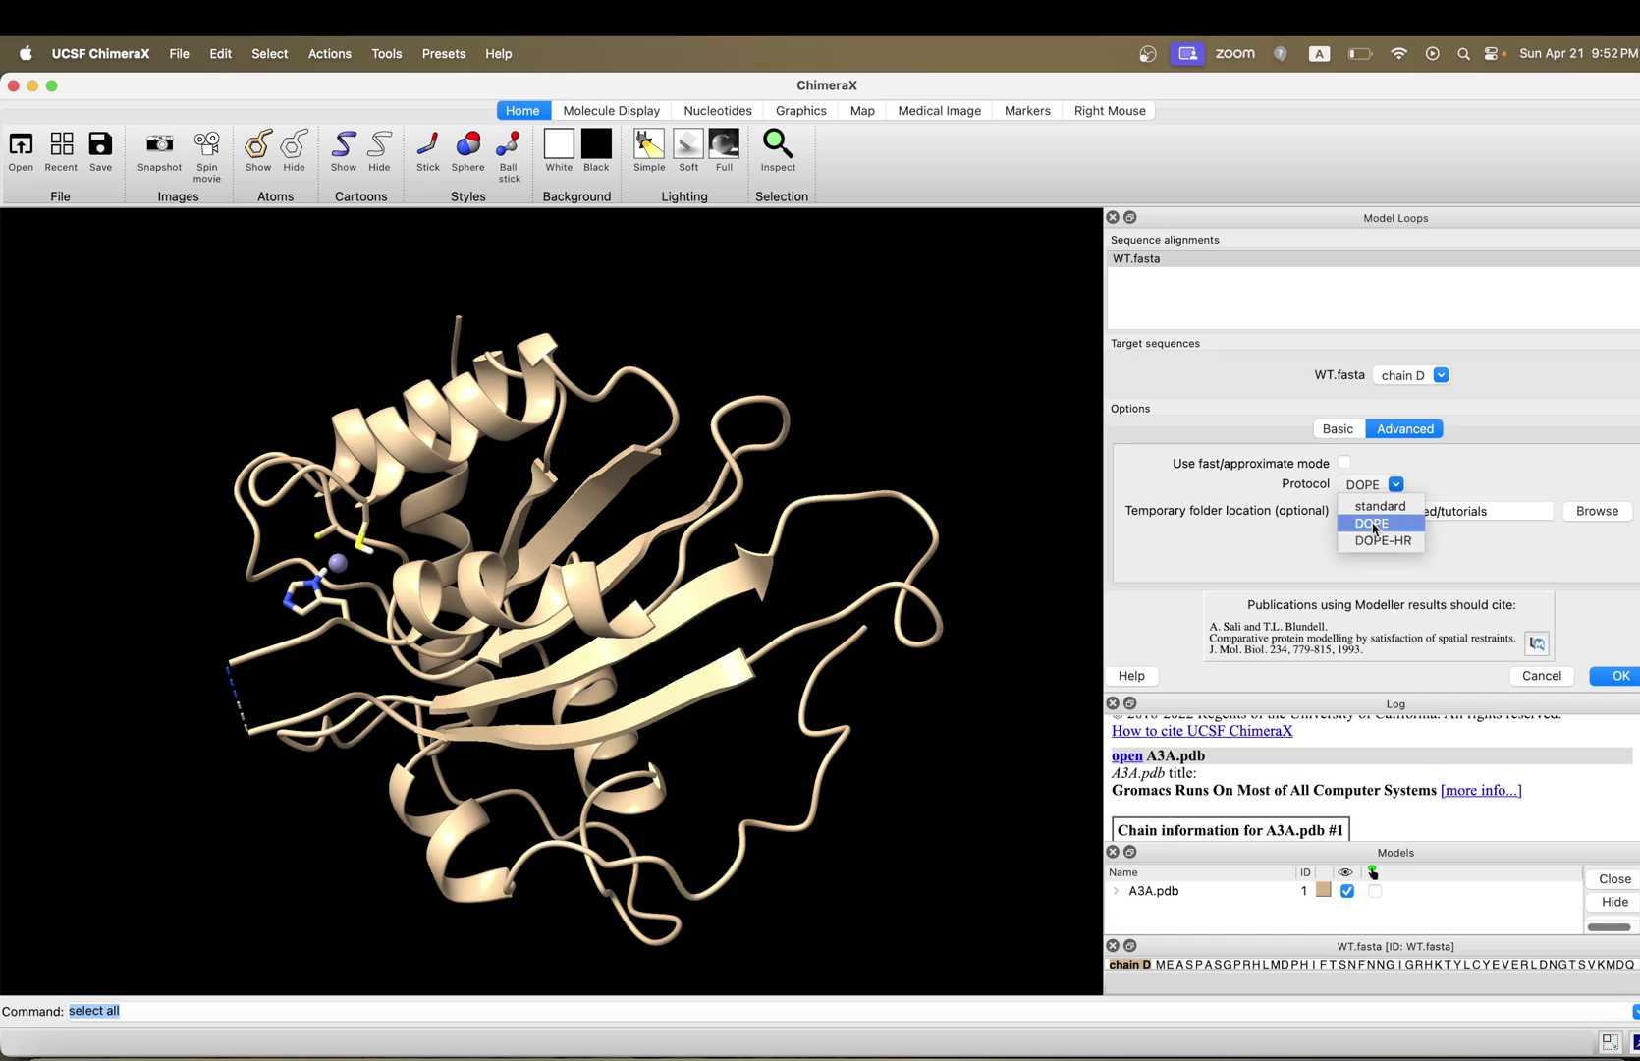
click(1370, 524)
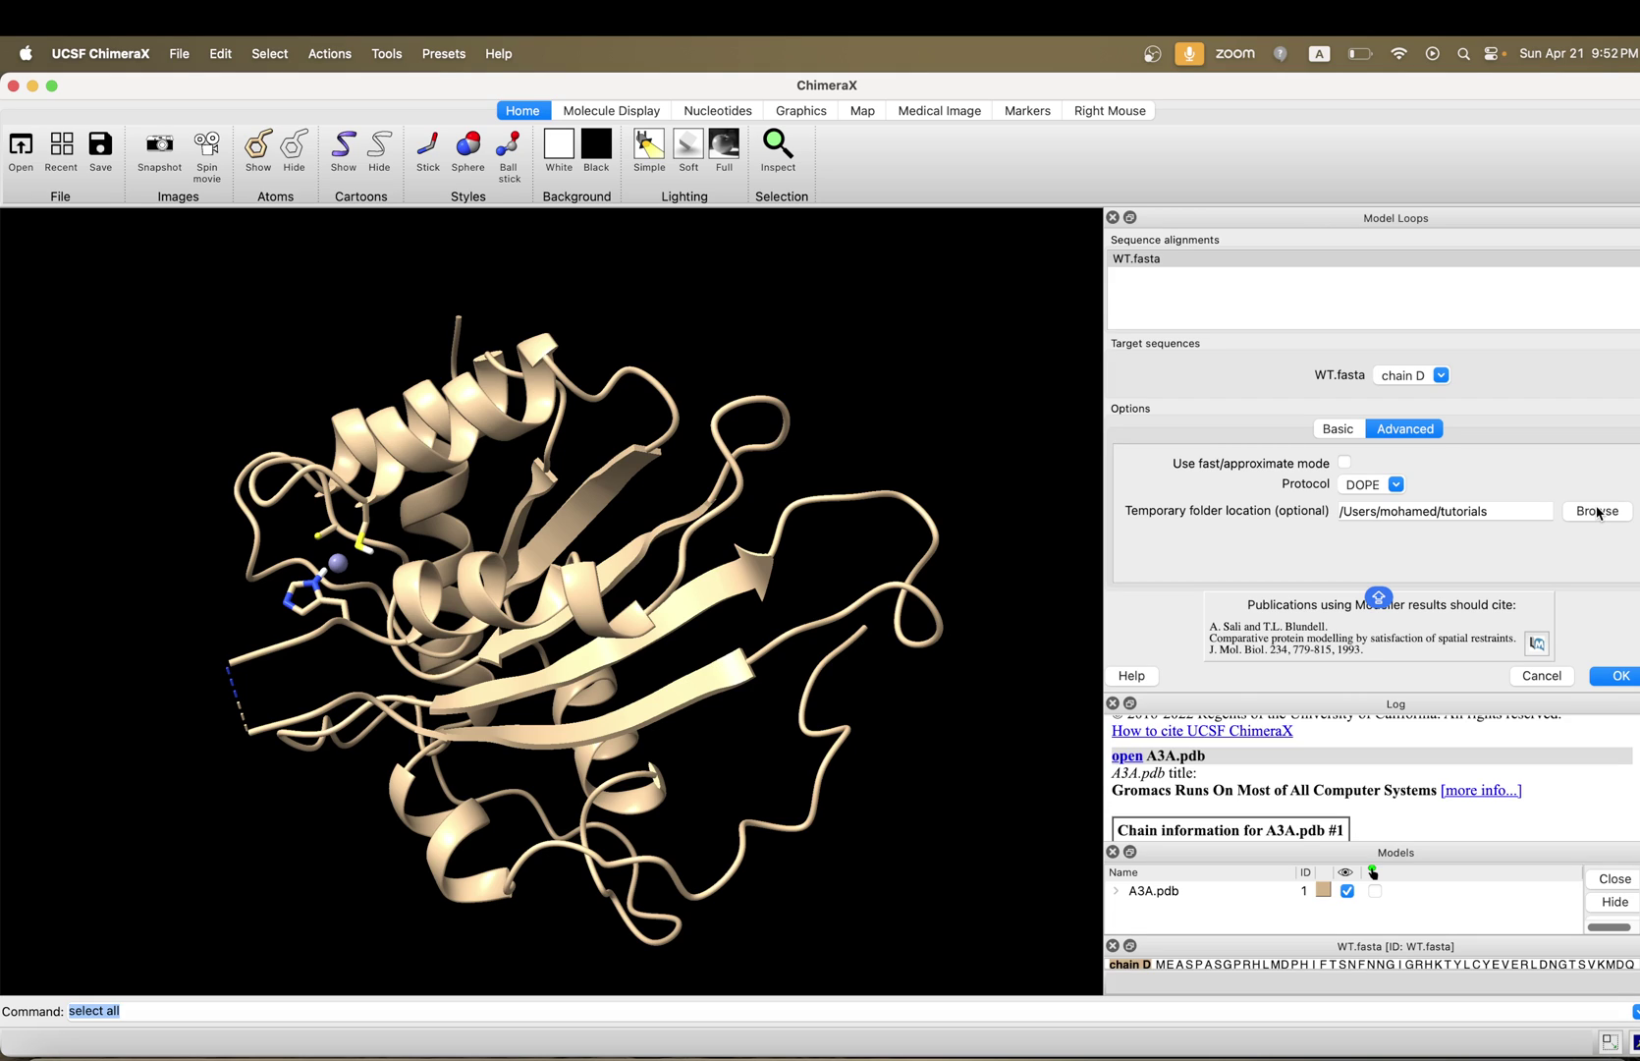
click(1596, 512)
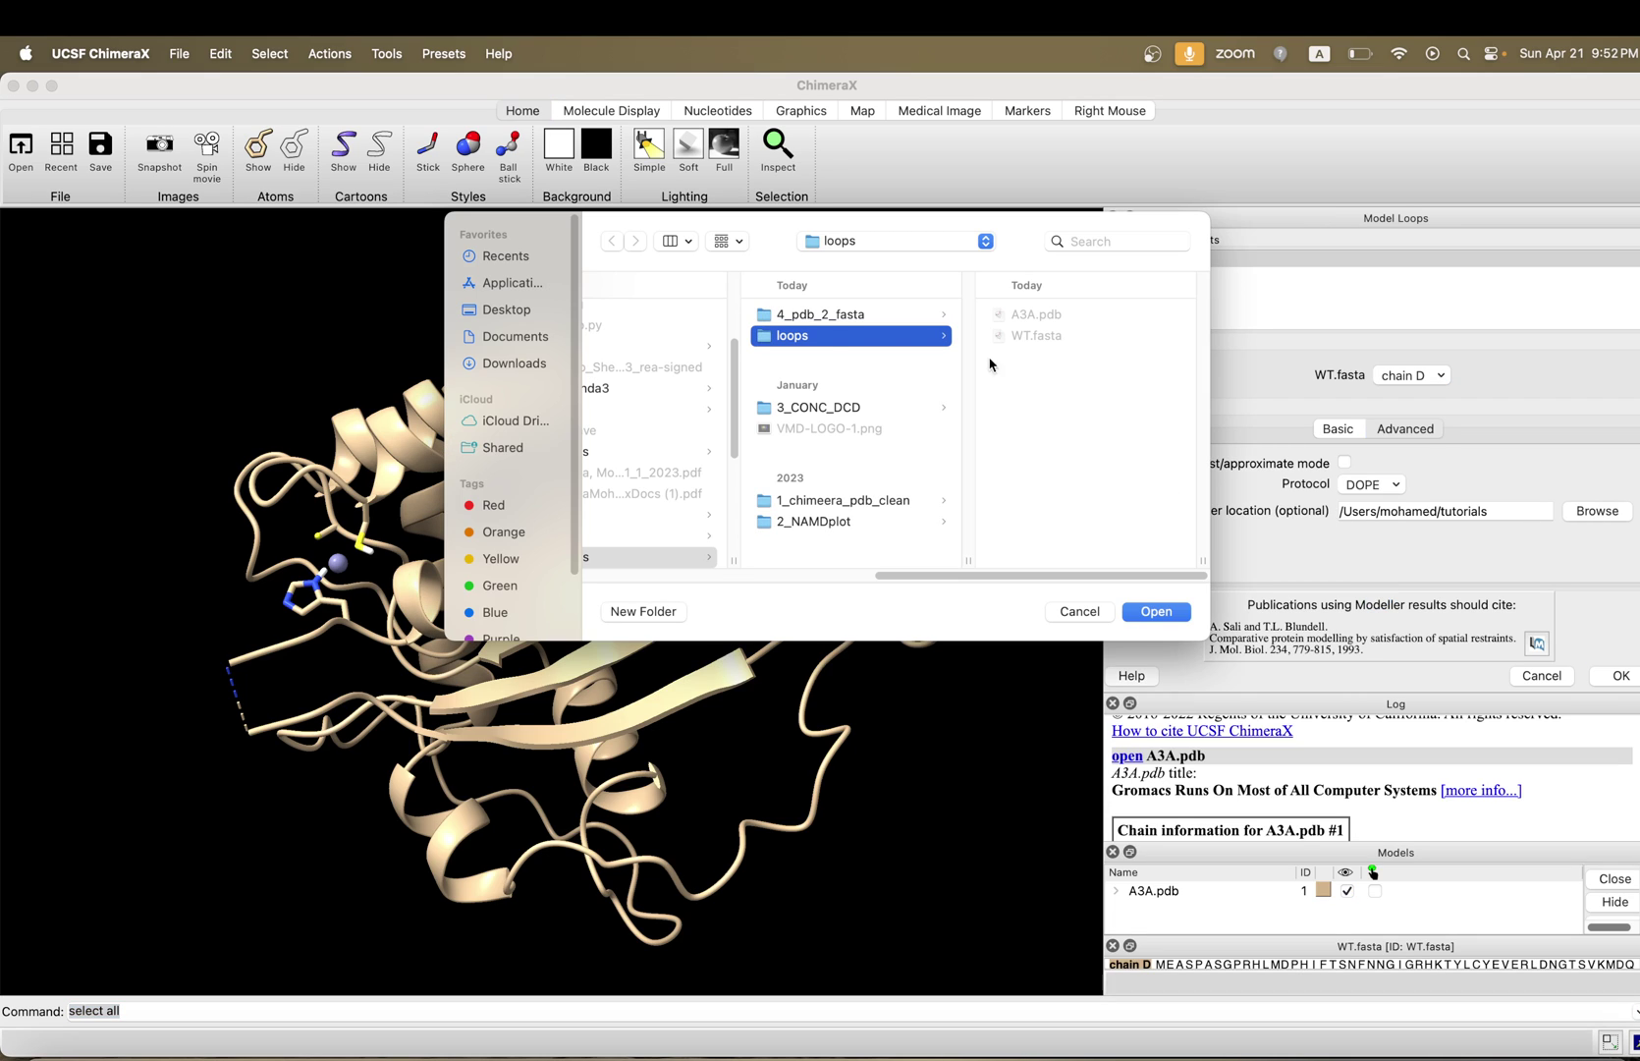
double_click(827, 335)
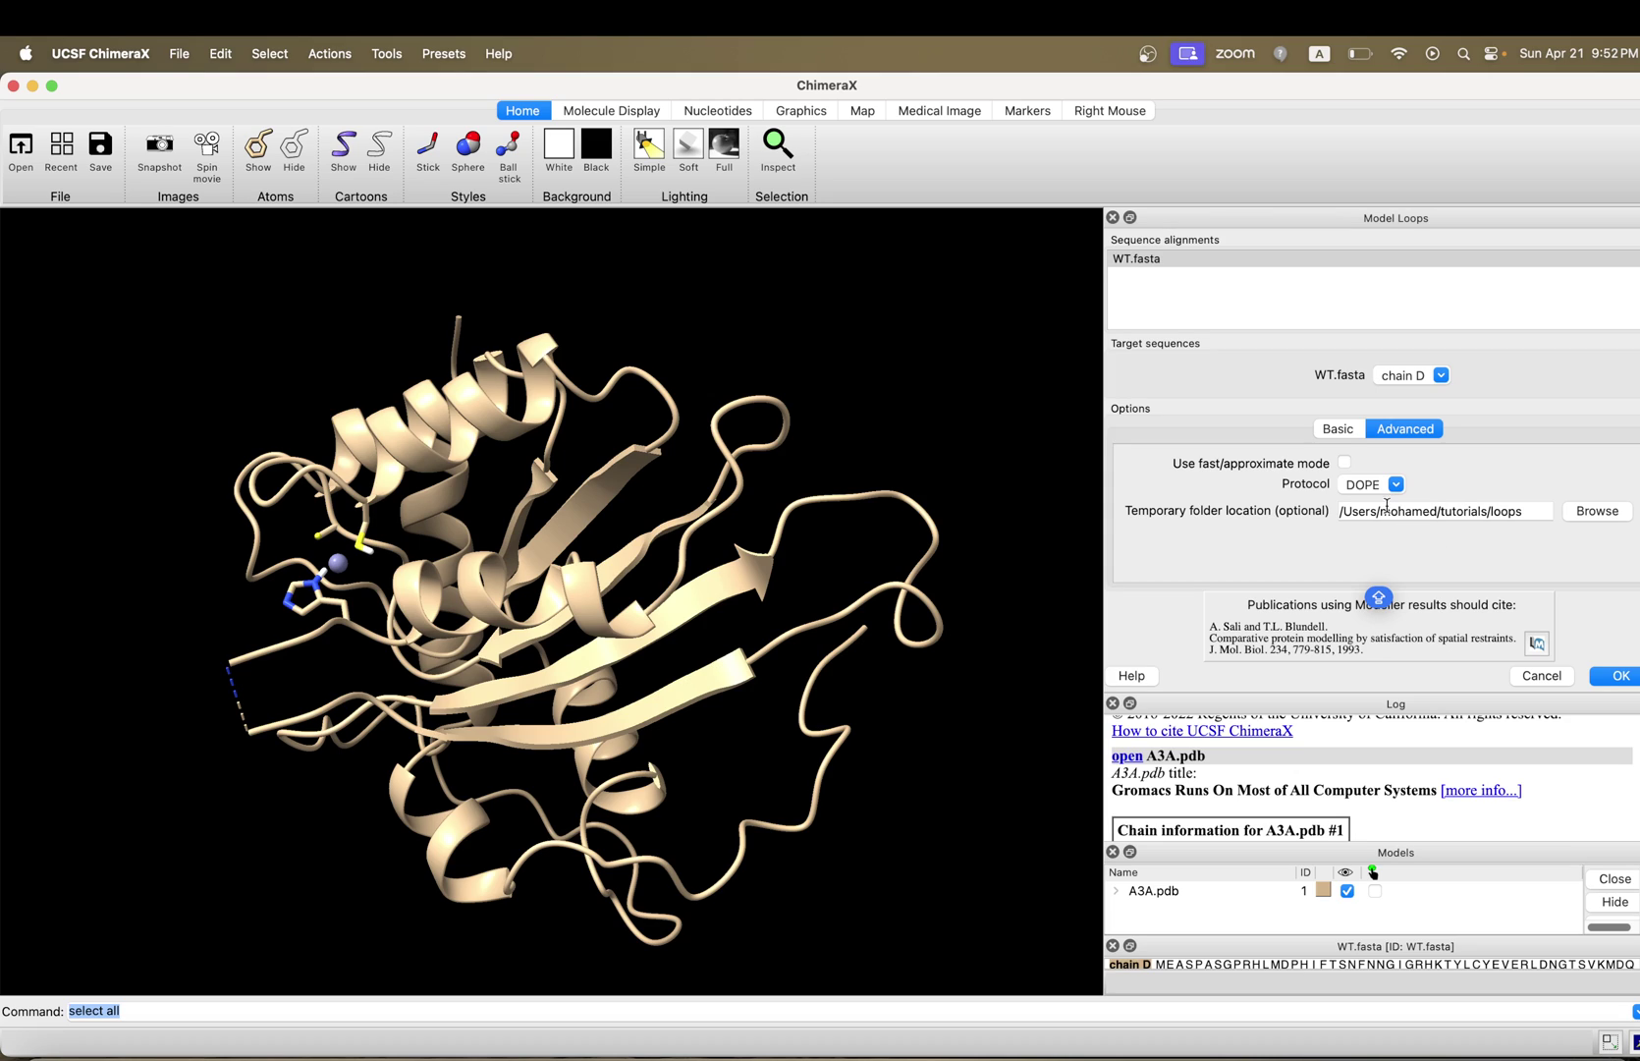
click(1338, 430)
scroll(1396, 514, down, 3)
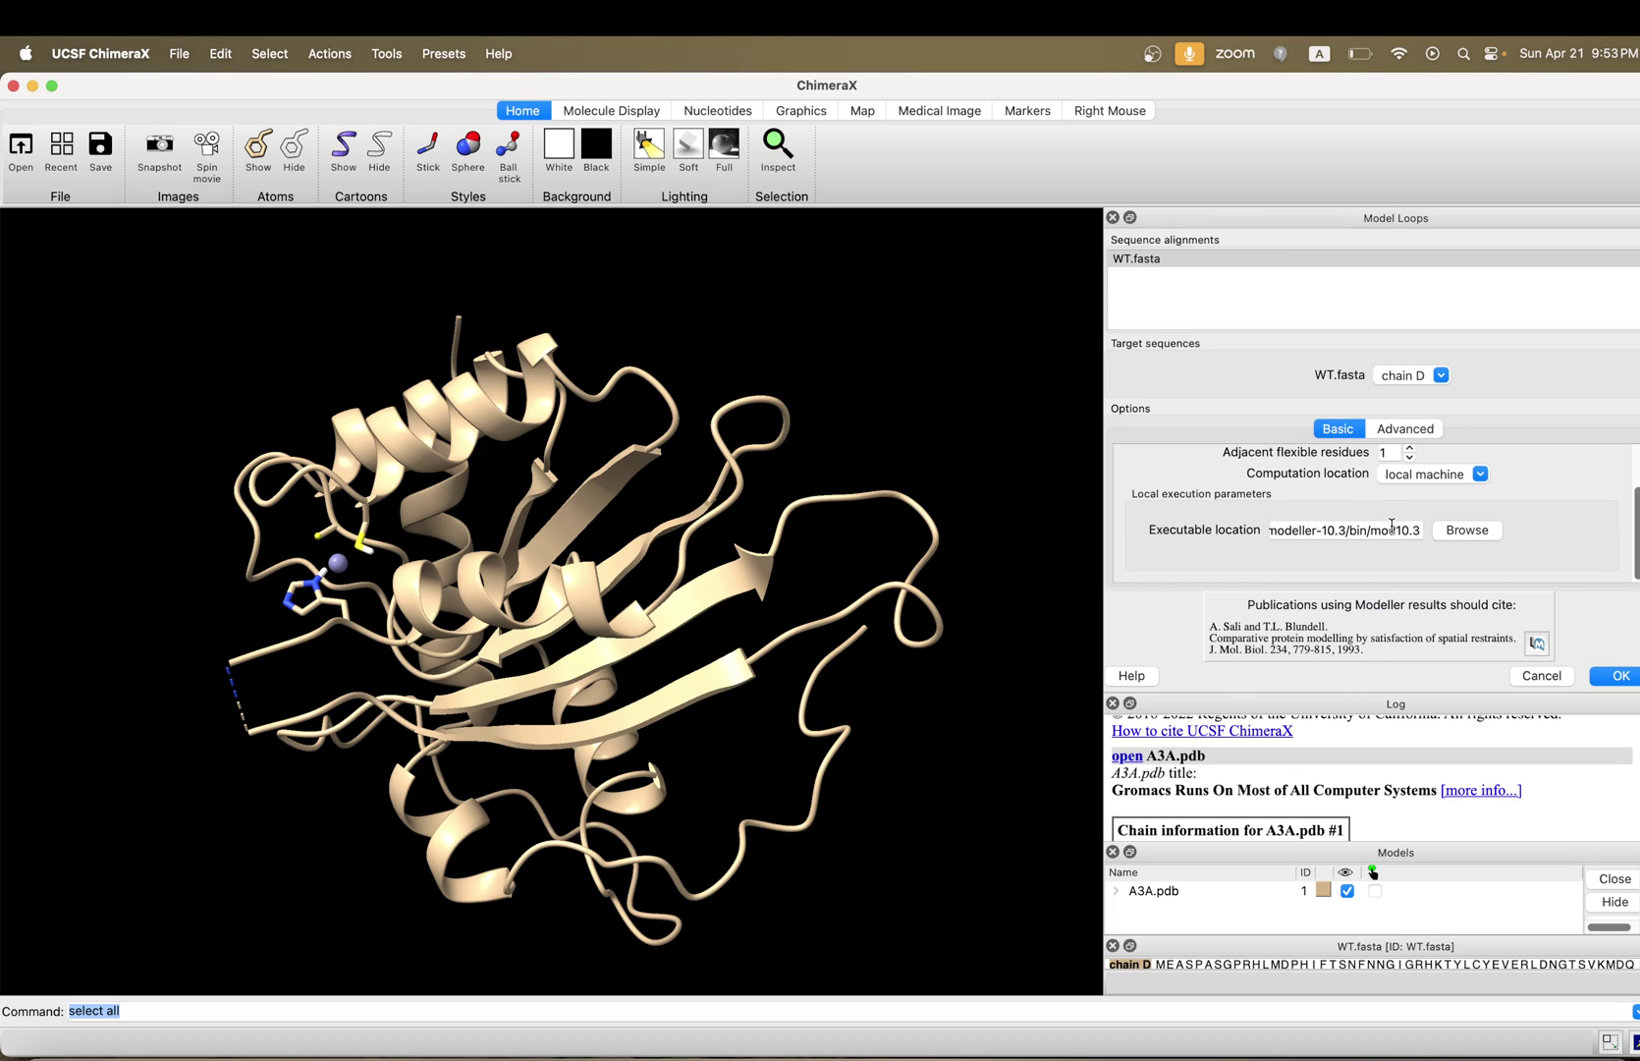
scroll(1391, 527, up, 2)
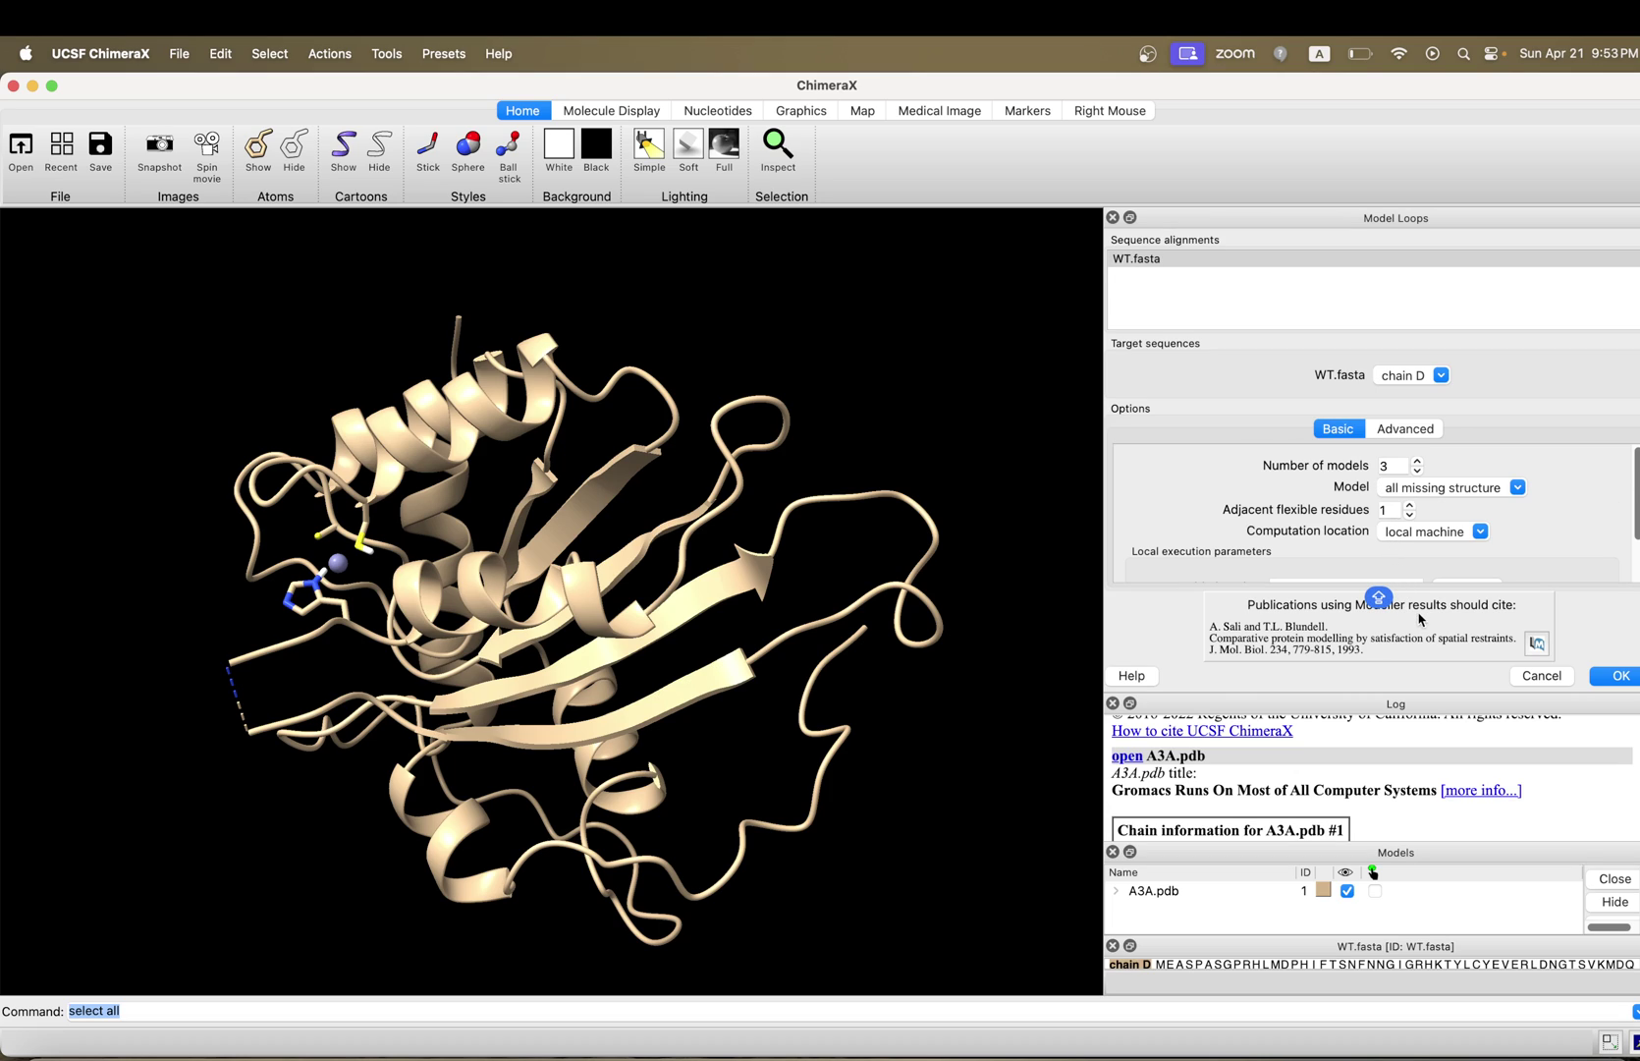
Run Modeller locally for 3 models covering all missing structure.
click(1617, 676)
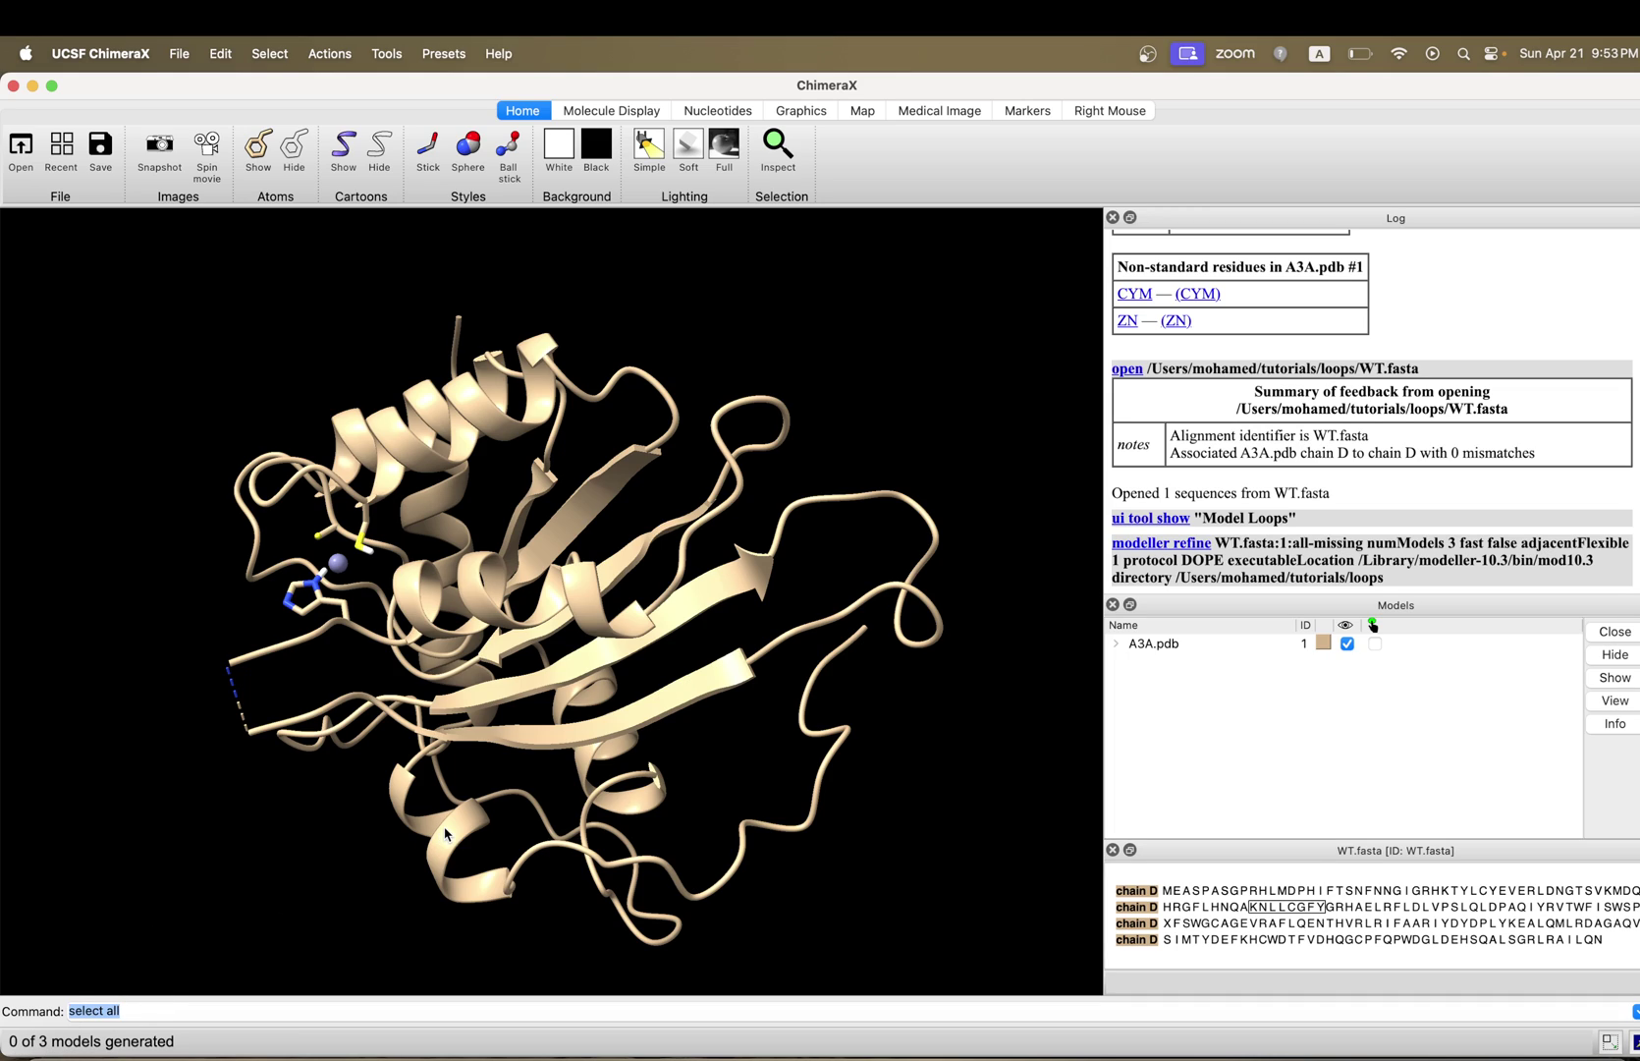
mouse_move(446, 834)
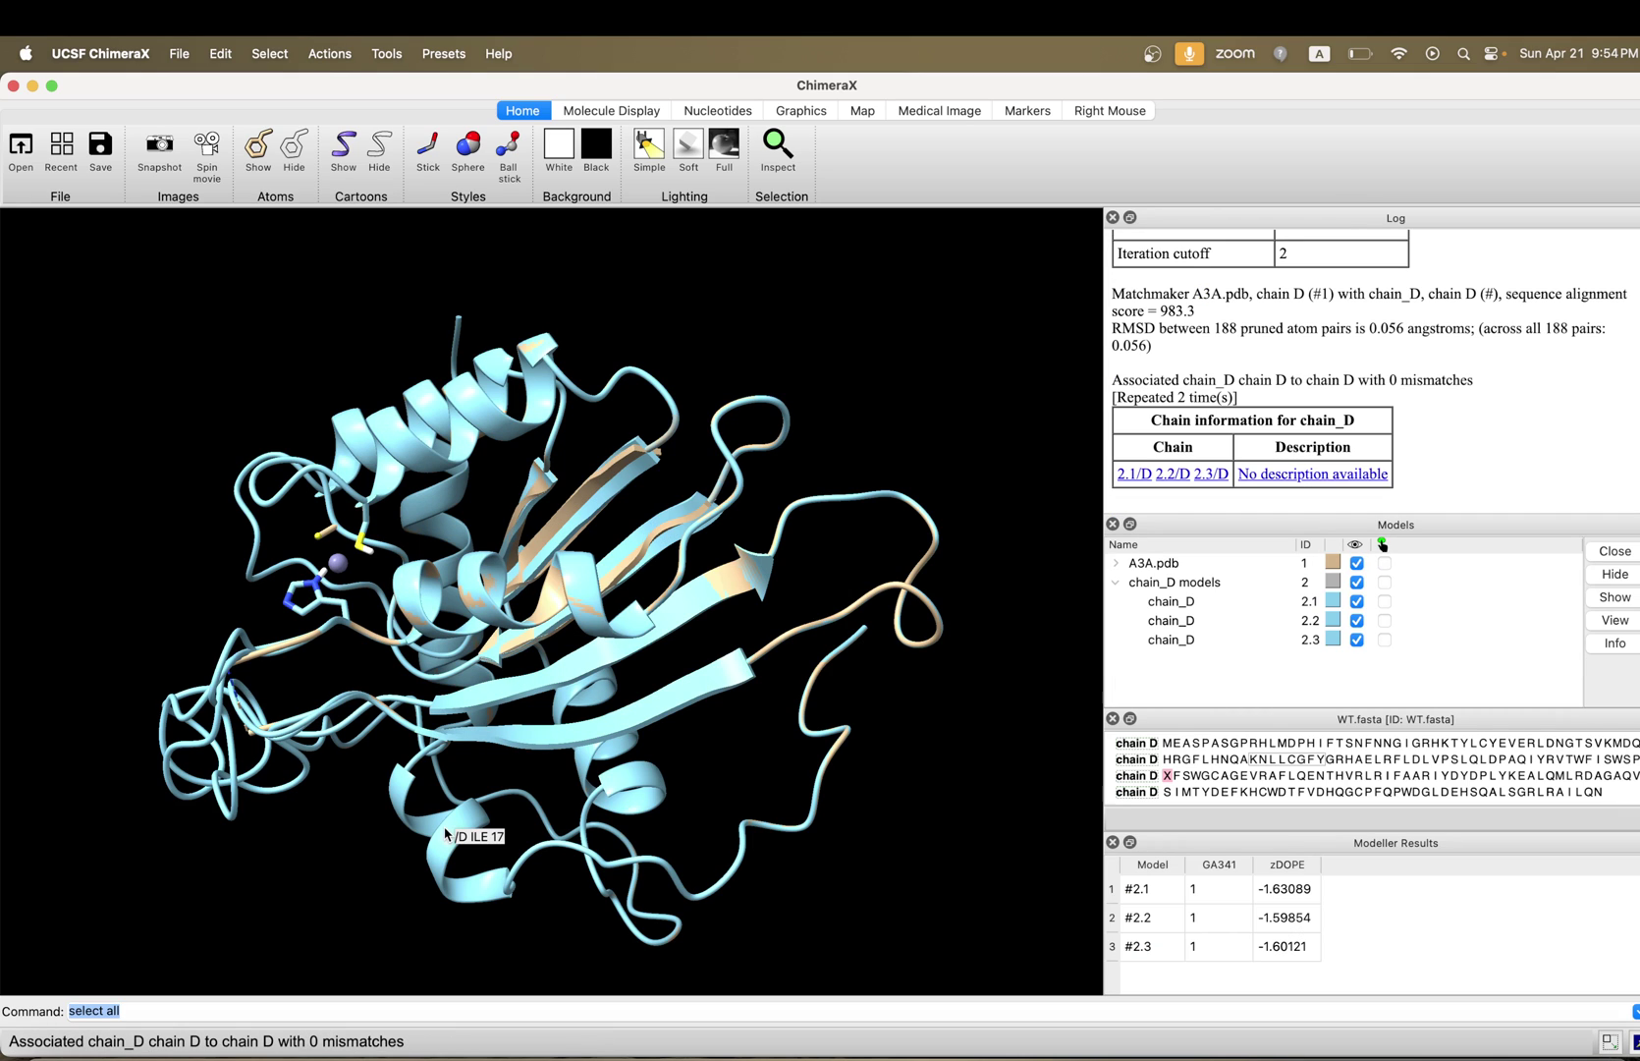
mouse_move(288, 824)
mouse_down()
mouse_move(267, 721)
mouse_move(379, 675)
mouse_move(491, 569)
mouse_up()
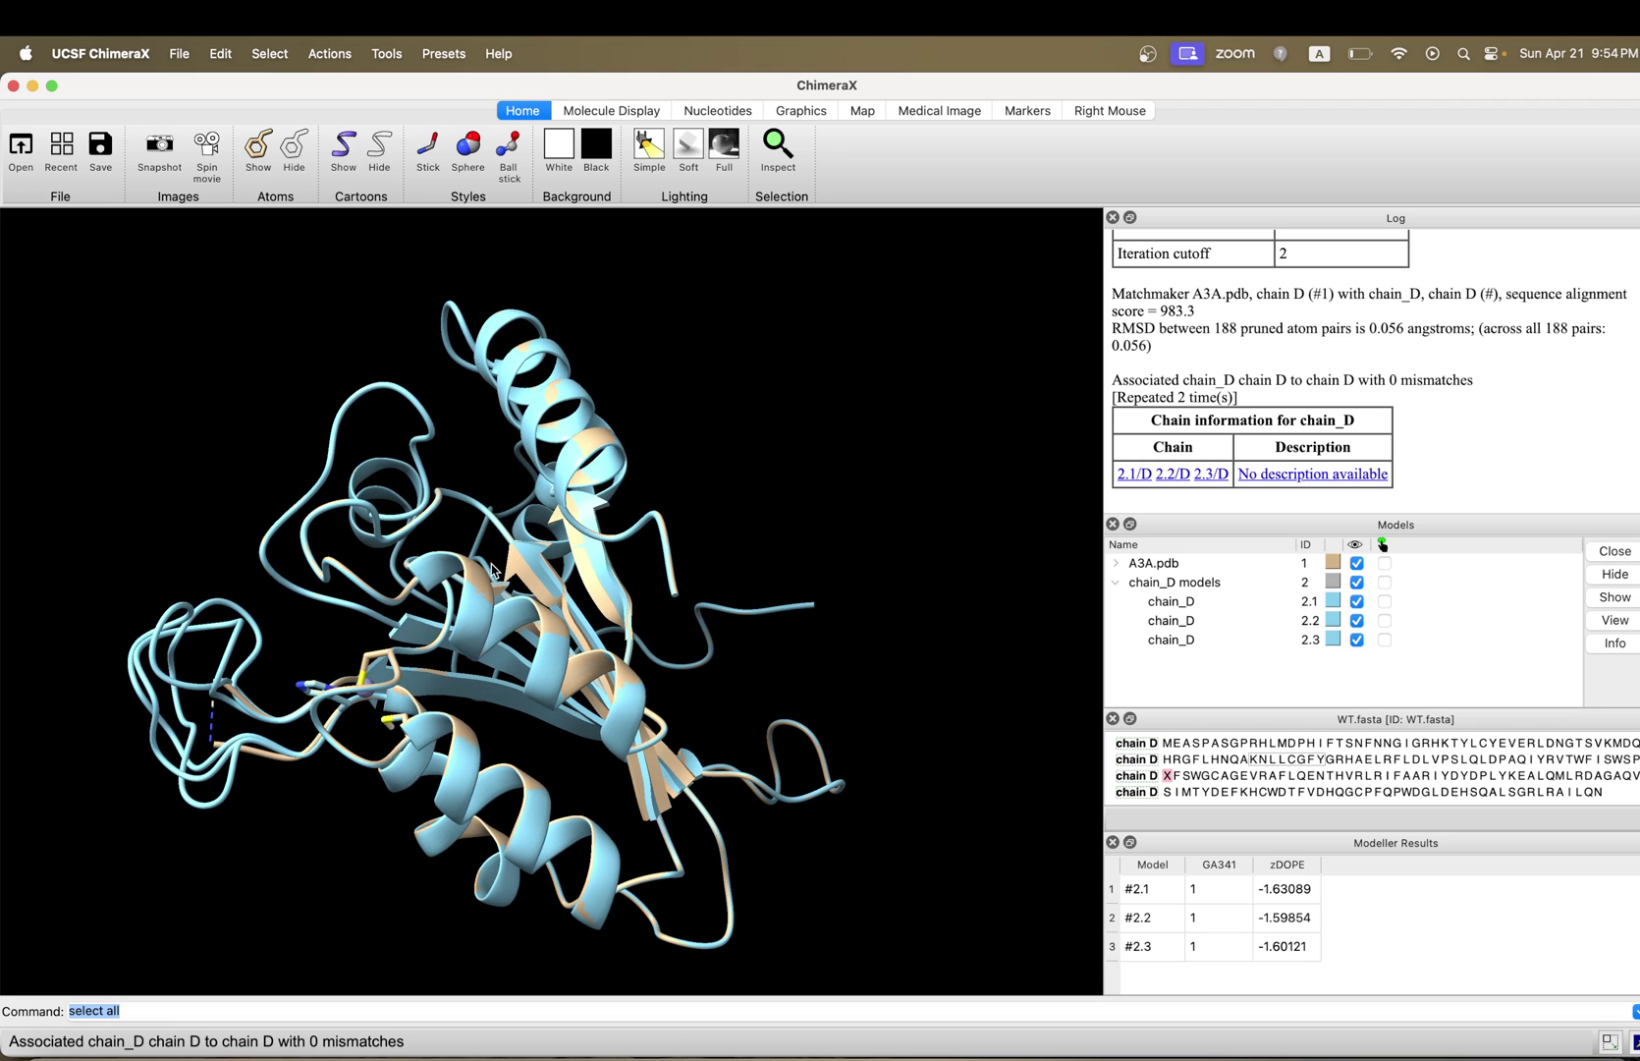
click(1357, 641)
click(1357, 621)
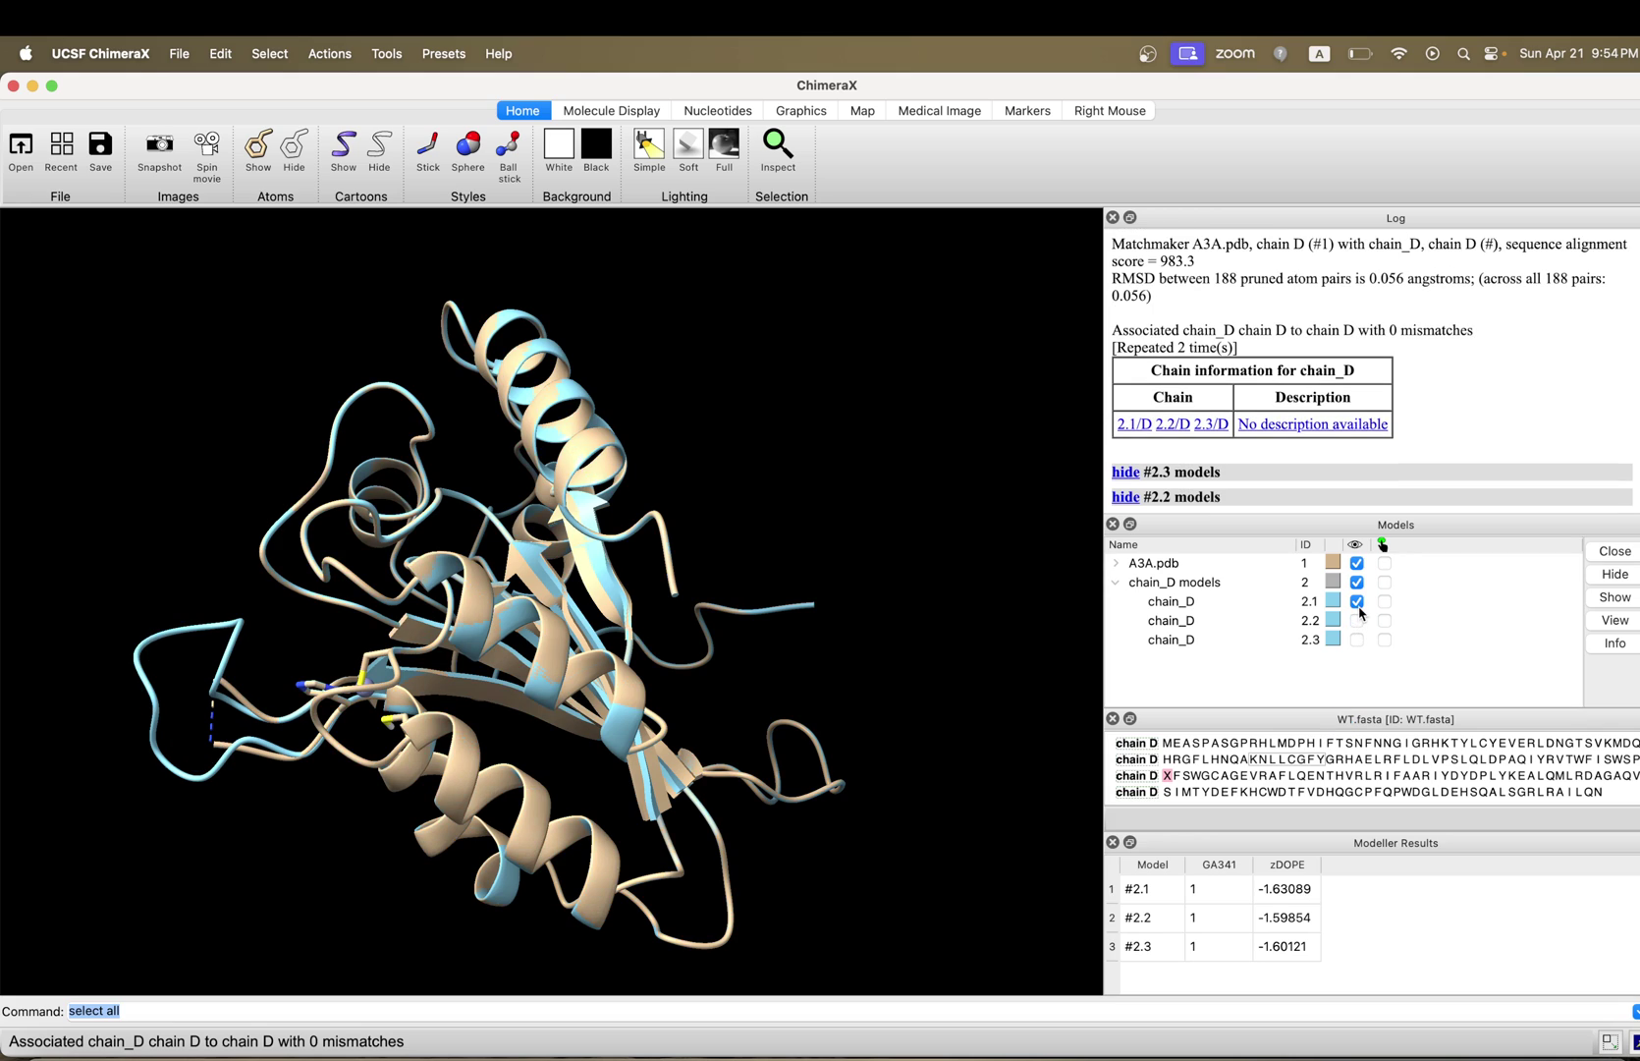
mouse_move(400, 518)
mouse_down()
mouse_move(480, 587)
mouse_move(225, 513)
mouse_move(212, 538)
mouse_move(237, 570)
mouse_up()
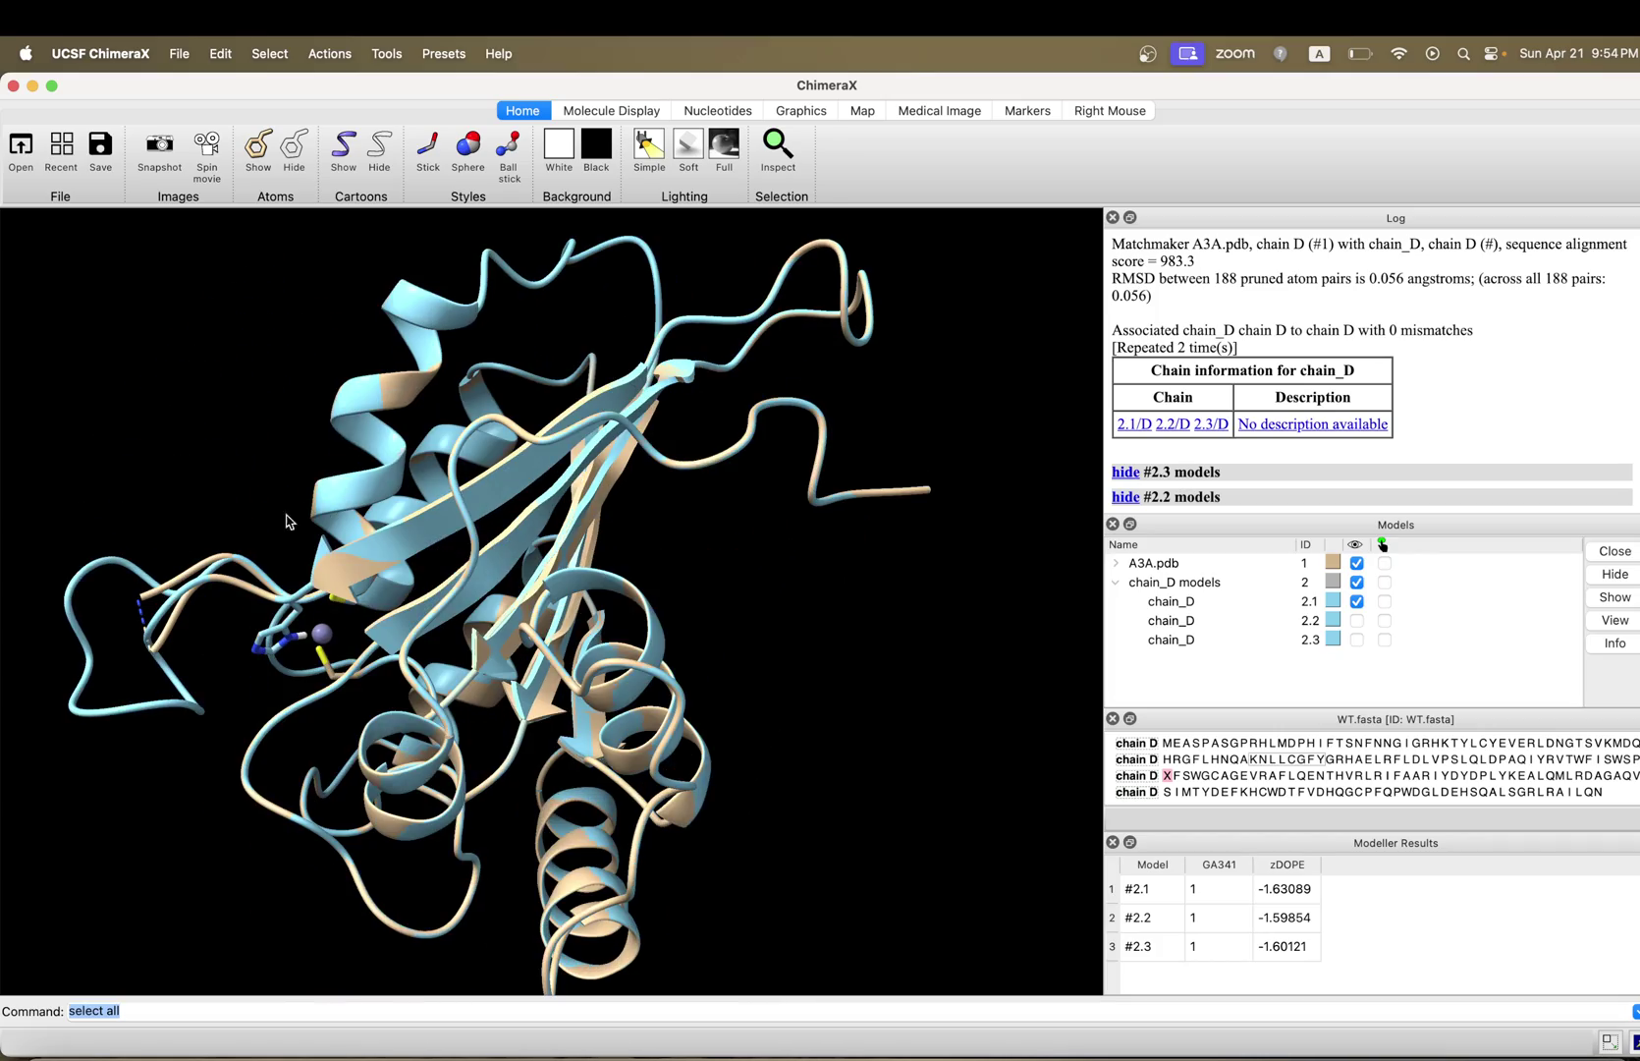
drag(287, 519, 483, 523)
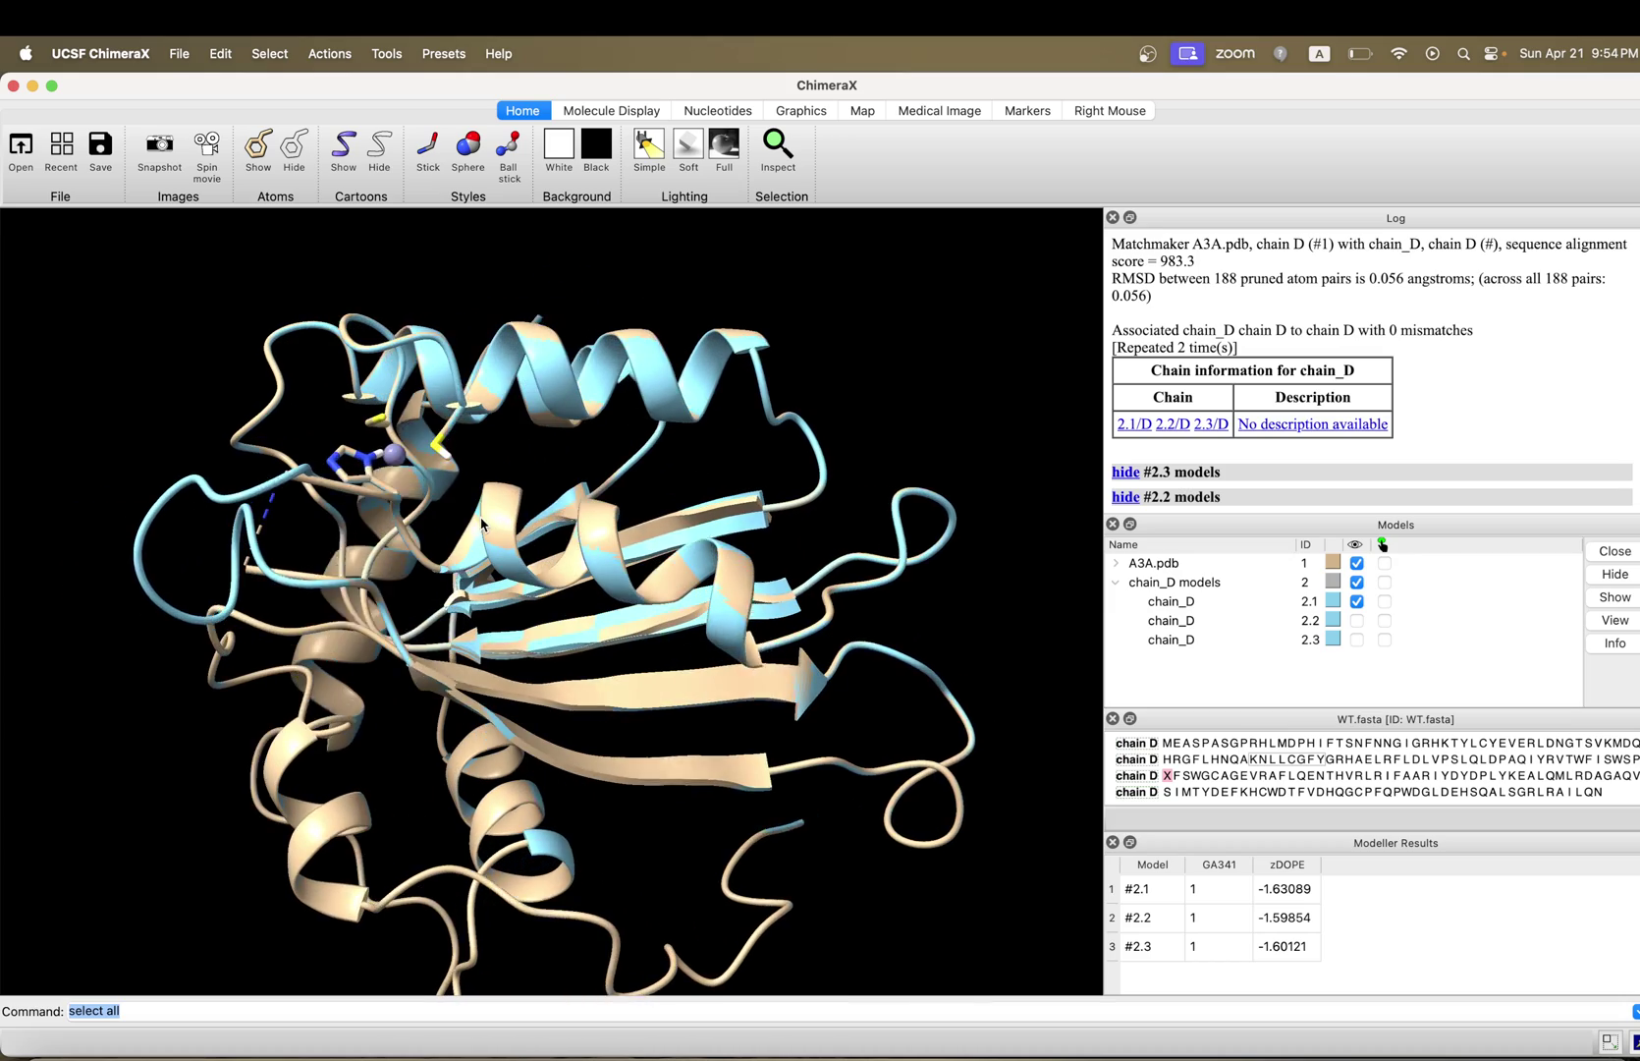
mouse_move(483, 522)
mouse_down()
mouse_move(364, 532)
mouse_move(359, 484)
mouse_up()
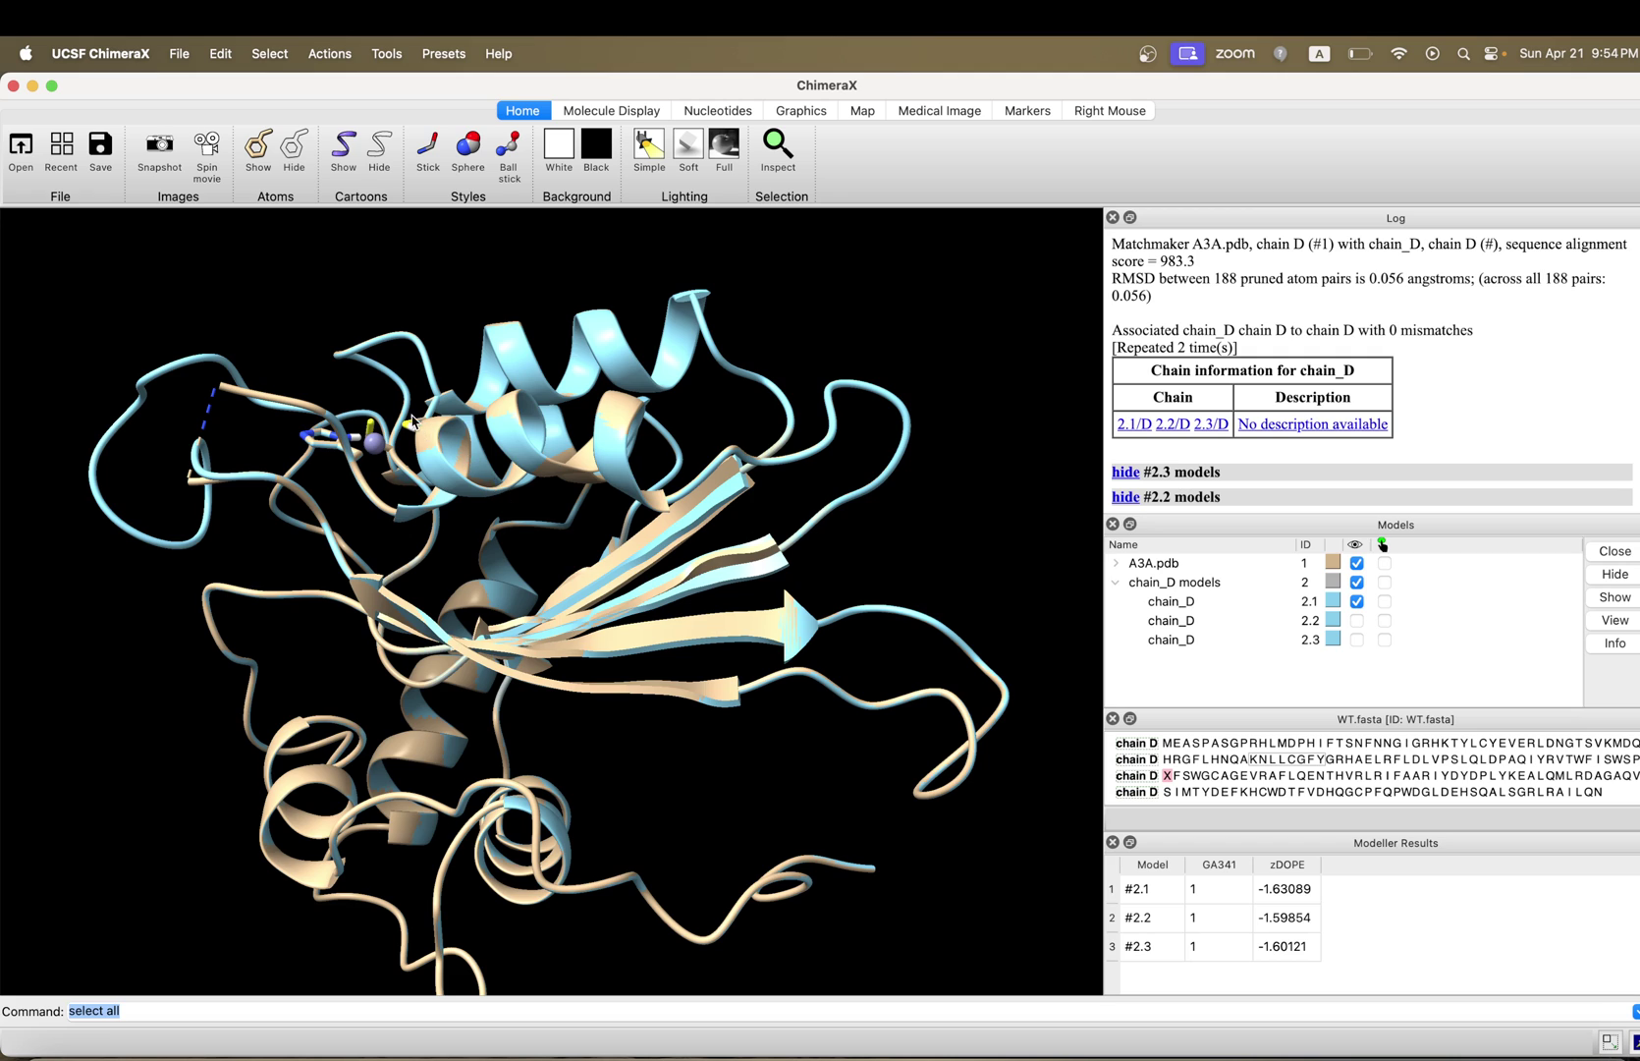
drag(498, 484, 570, 507)
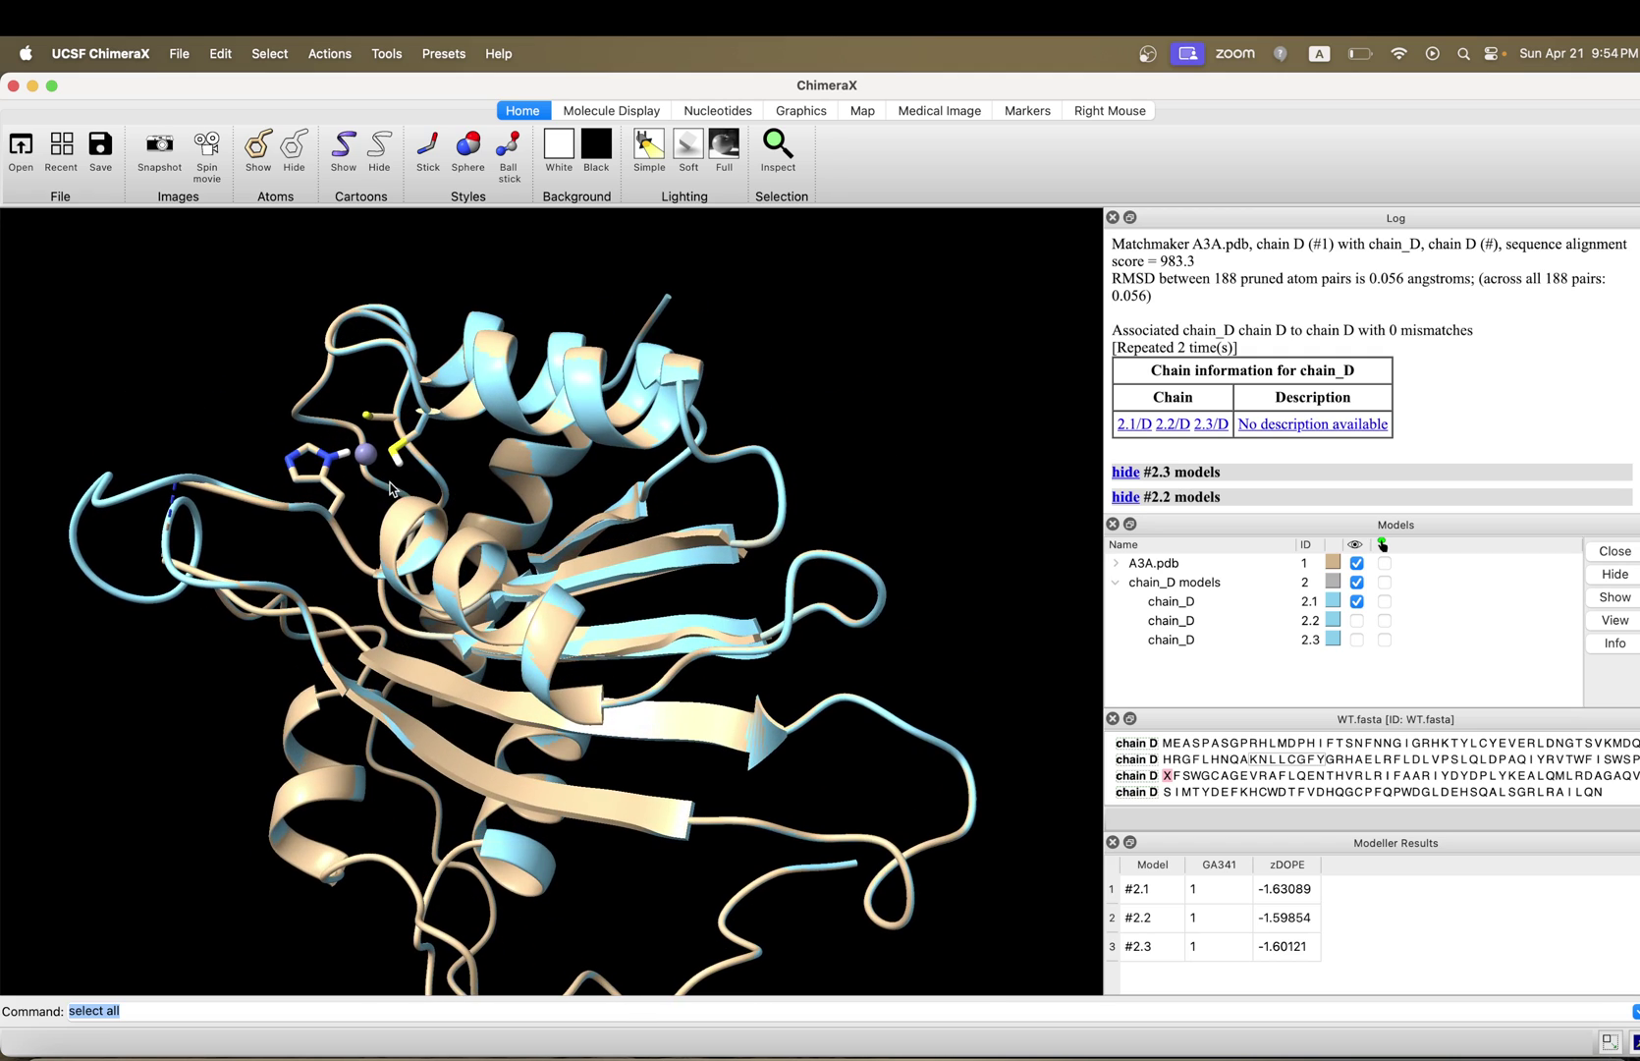
click(1357, 620)
drag(204, 571, 222, 463)
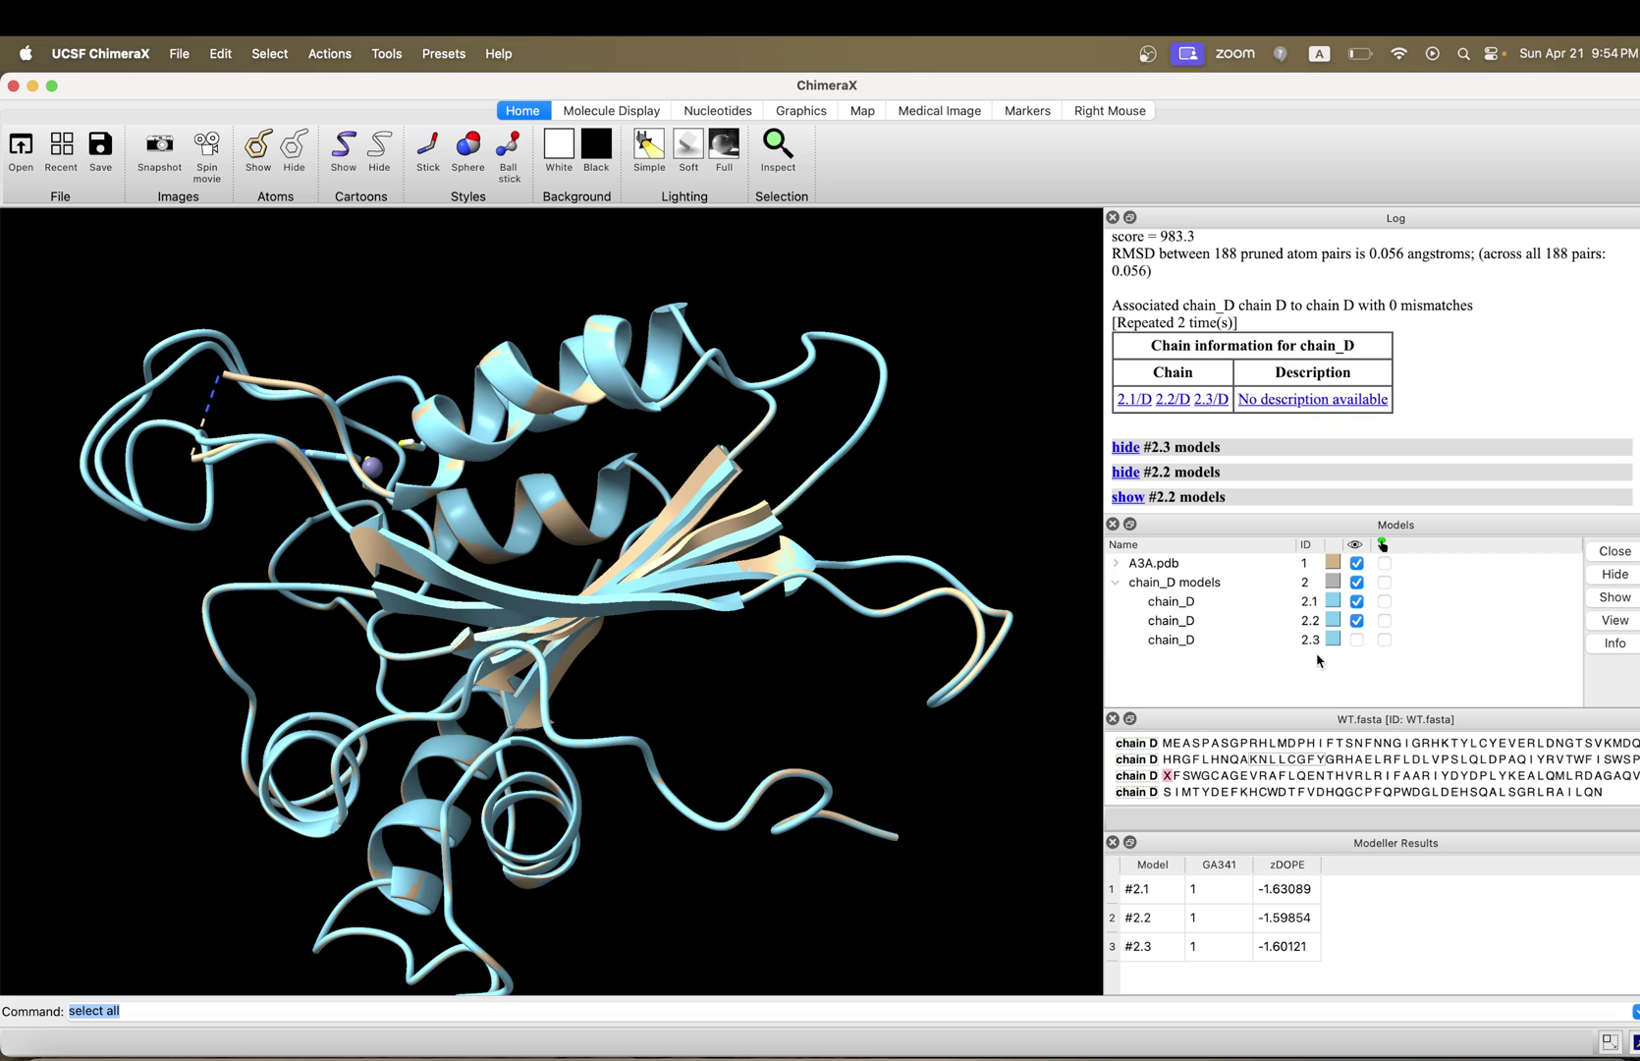
click(1356, 639)
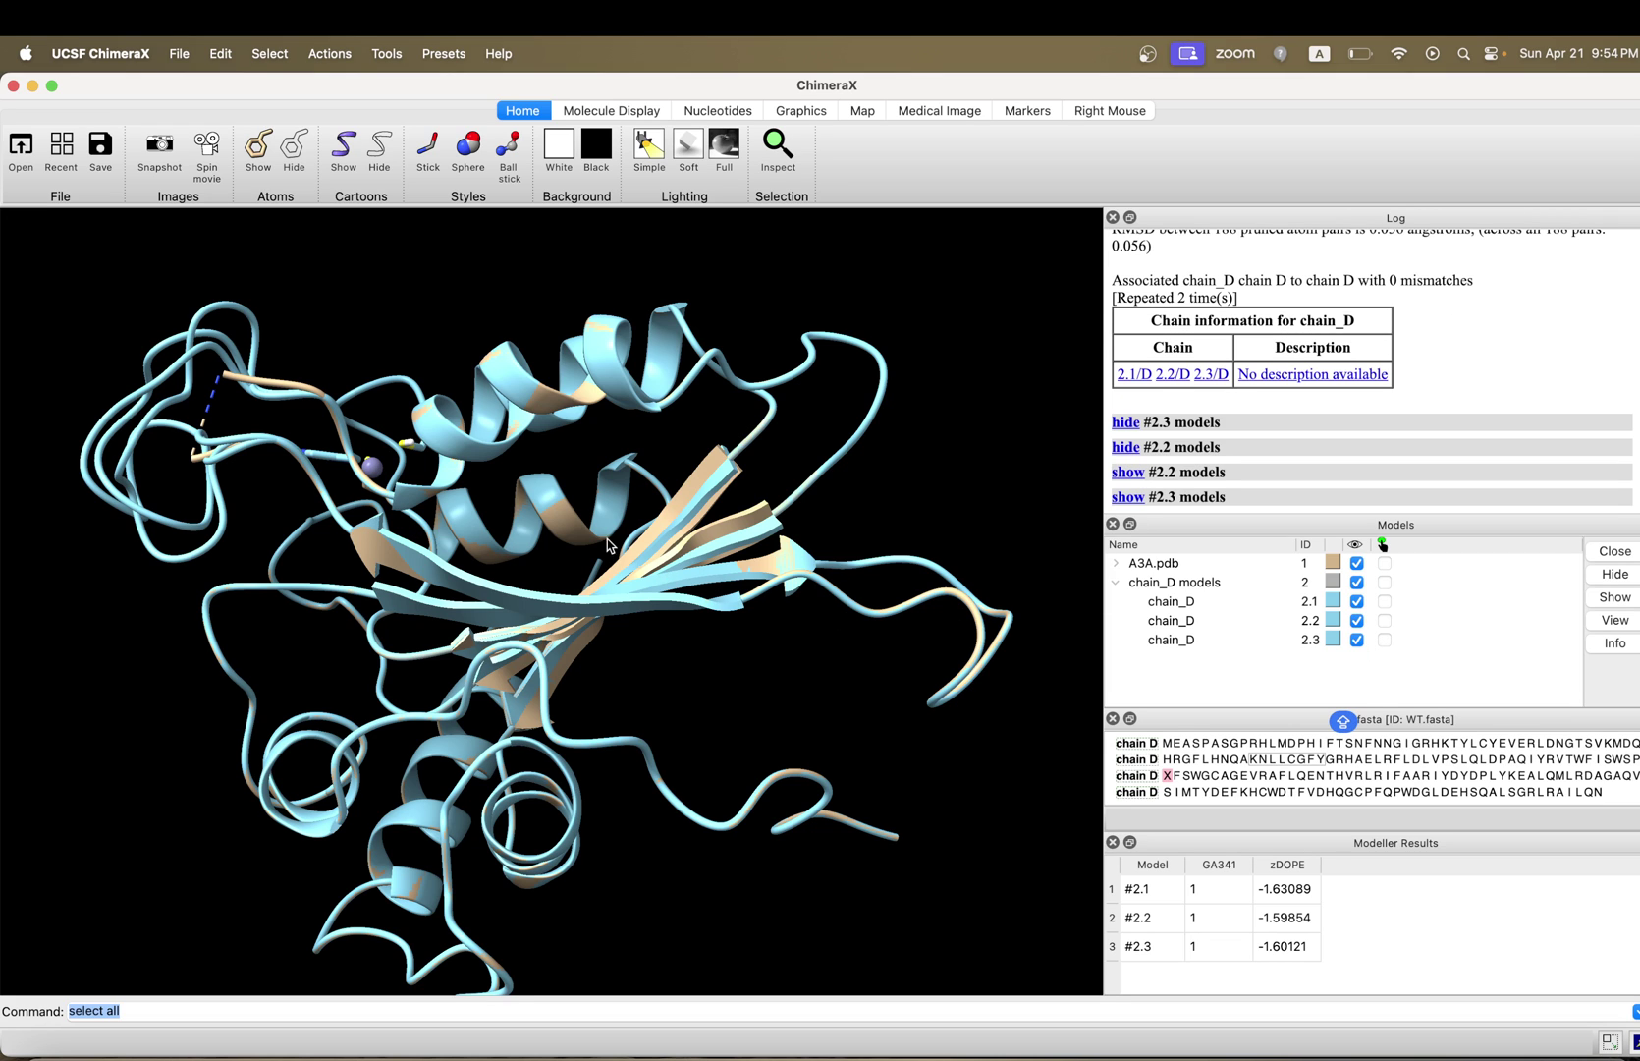
mouse_move(607, 539)
mouse_down()
mouse_move(340, 621)
mouse_move(330, 560)
mouse_move(234, 583)
mouse_move(304, 578)
mouse_move(350, 541)
mouse_move(225, 523)
mouse_up()
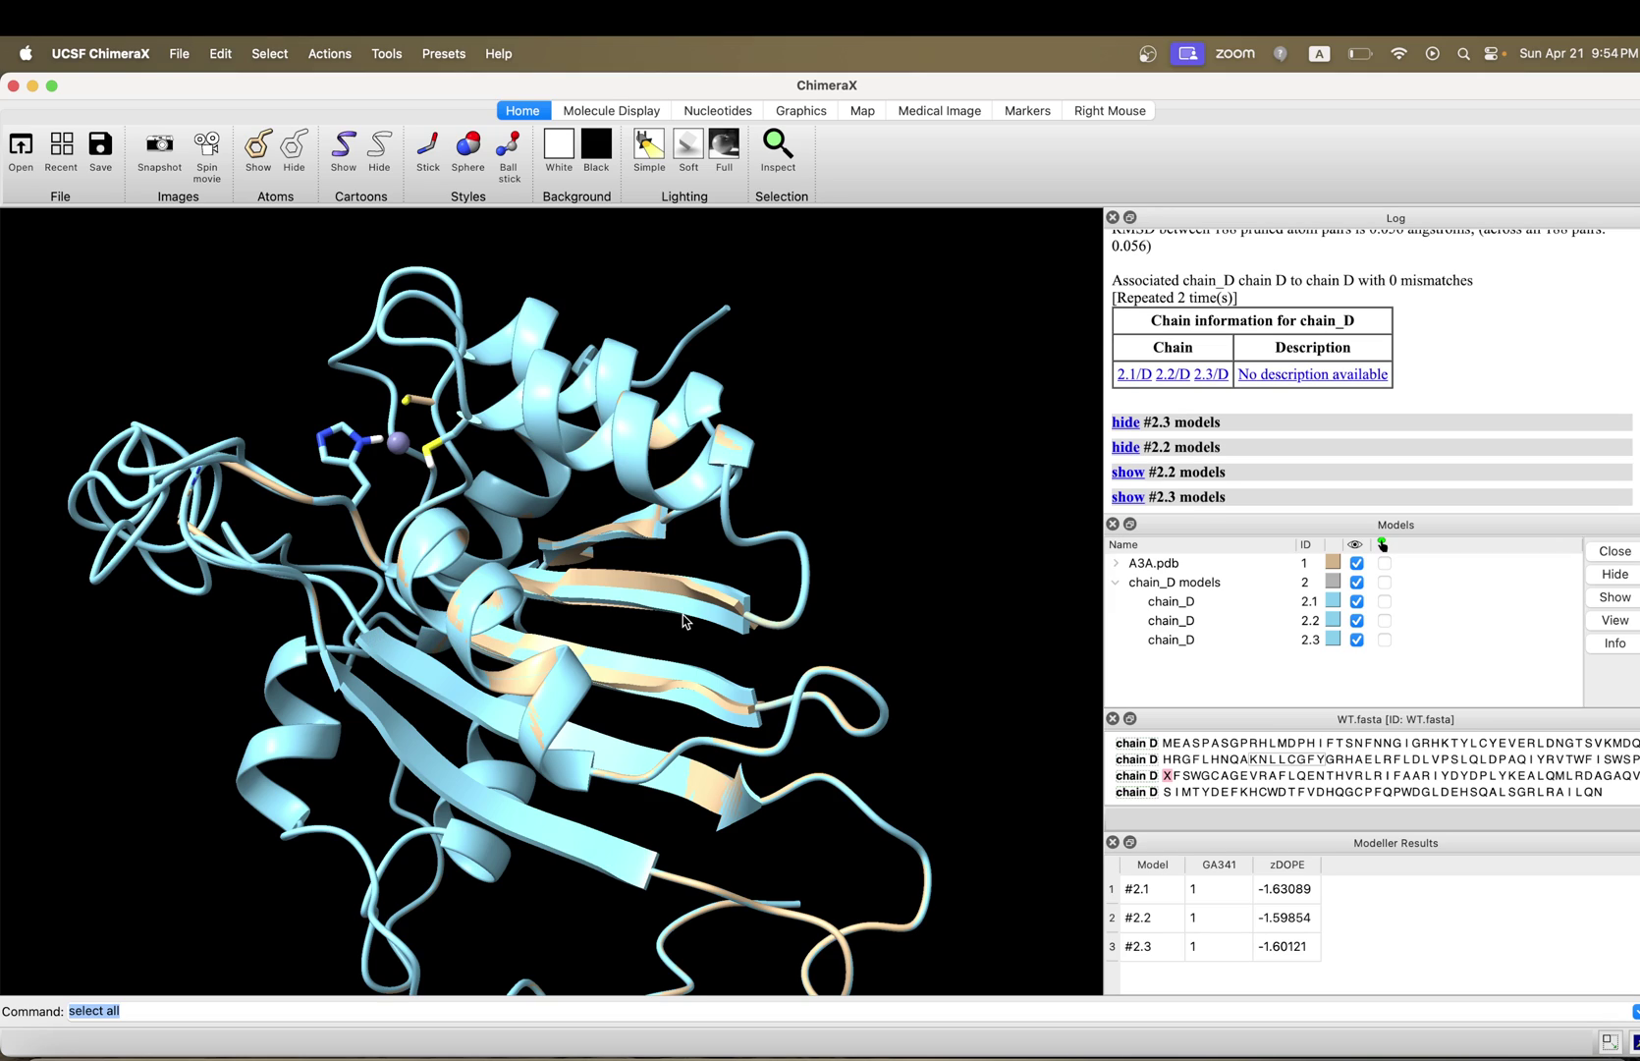
Hide A3A.pdb and models 2.2 and 2.3, leaving model 2.1 shown and selected.
click(1357, 563)
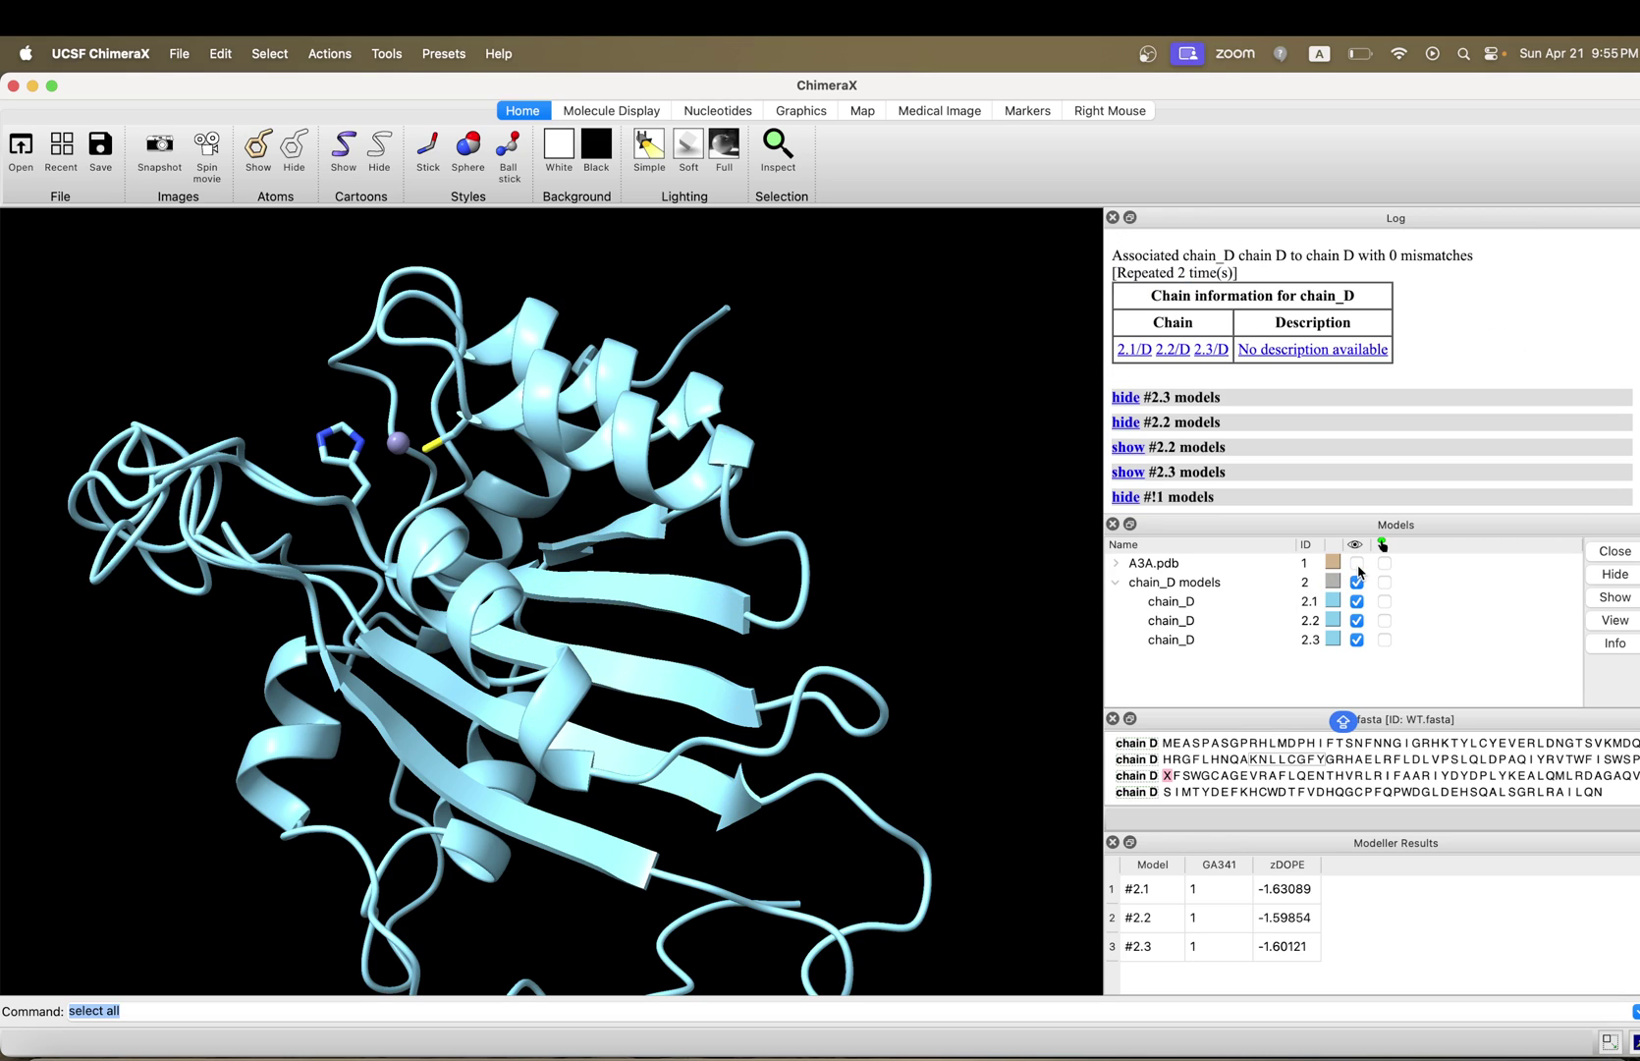
click(1357, 581)
click(1357, 601)
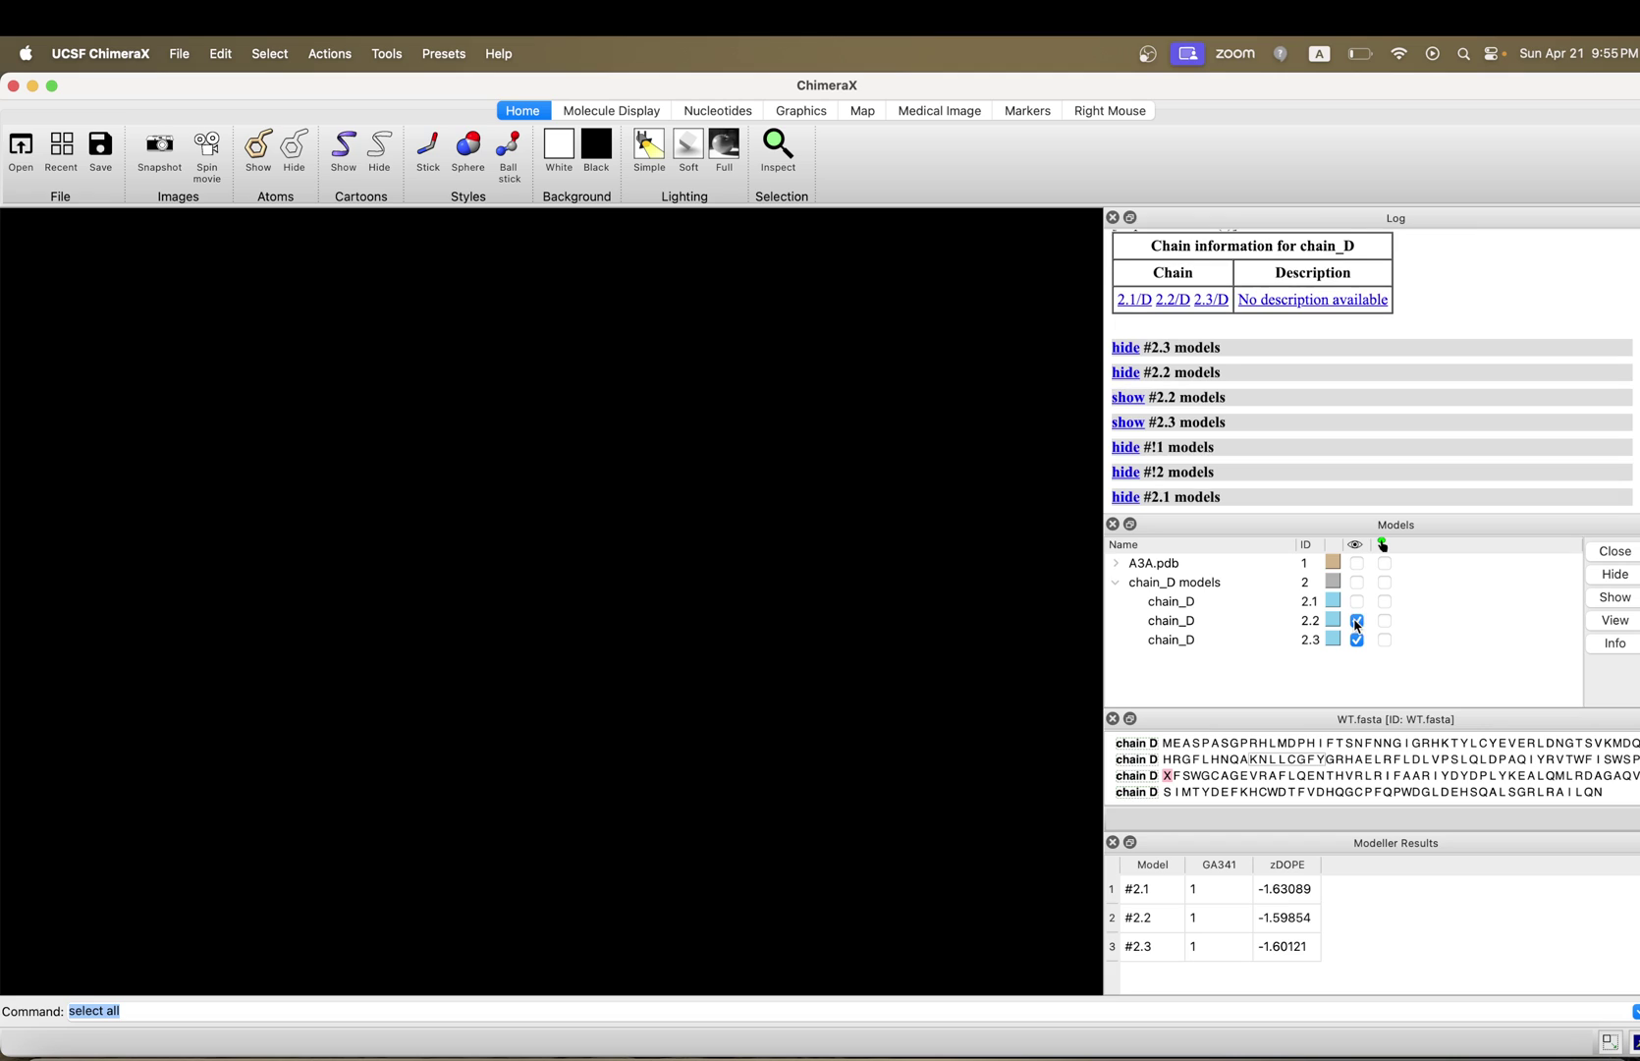
click(1357, 639)
click(1357, 601)
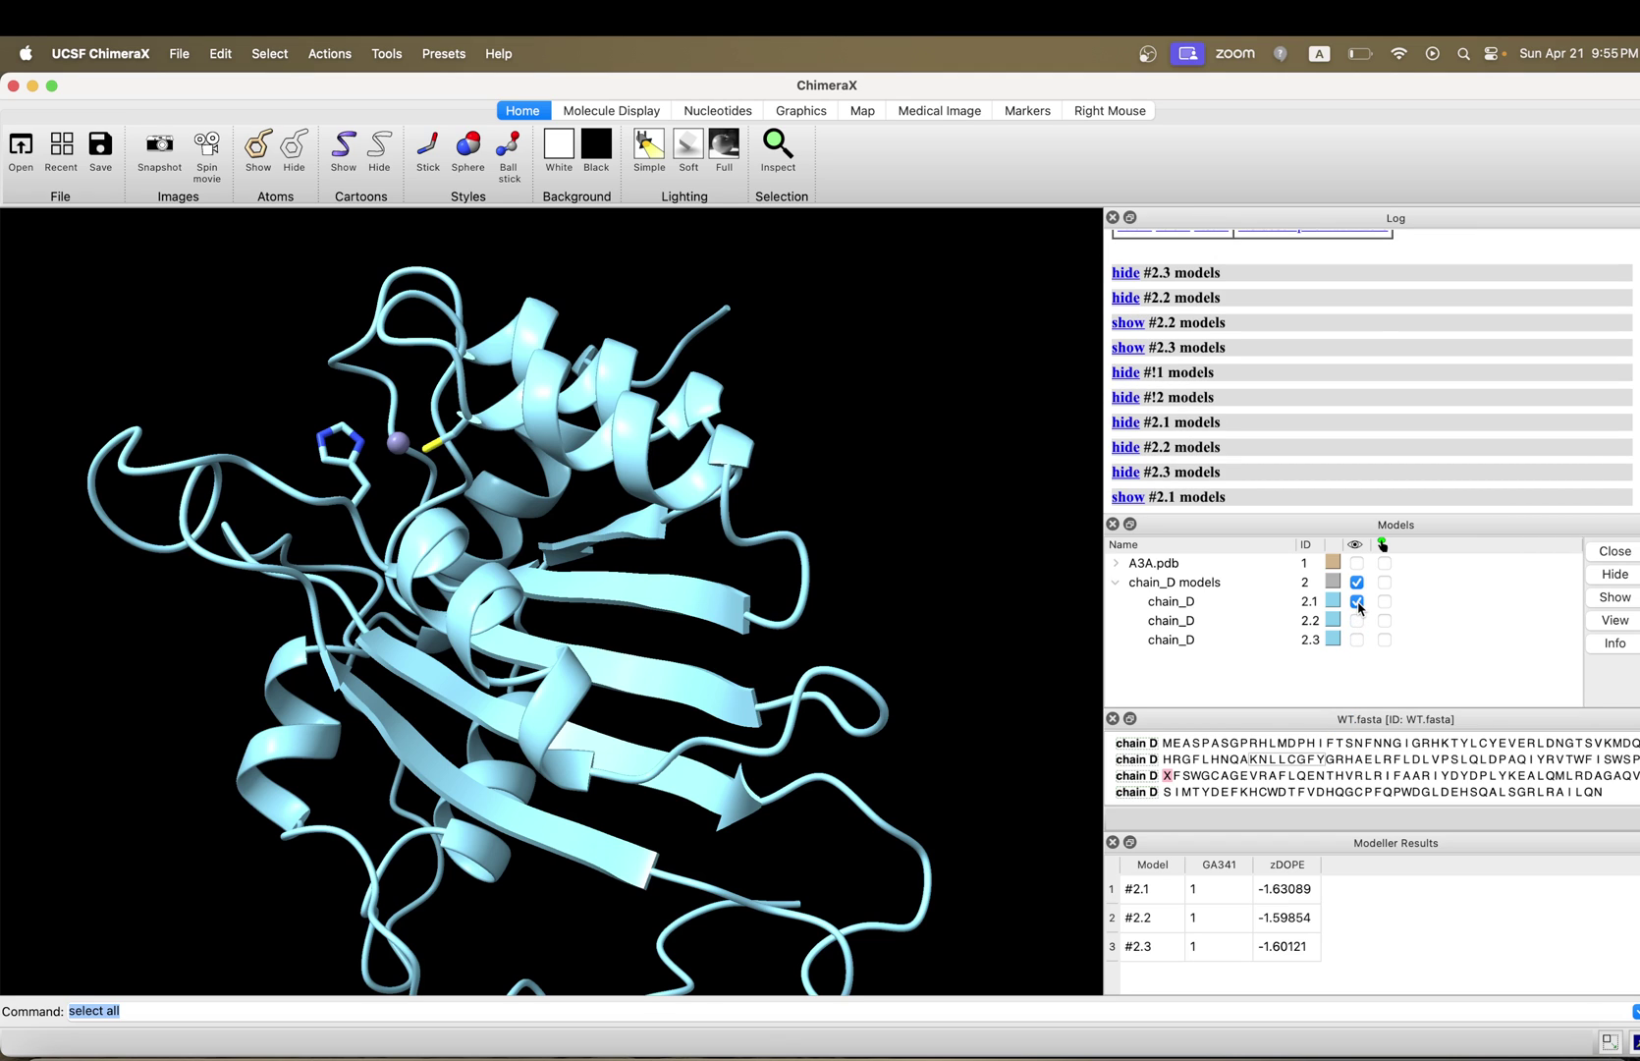
click(1383, 601)
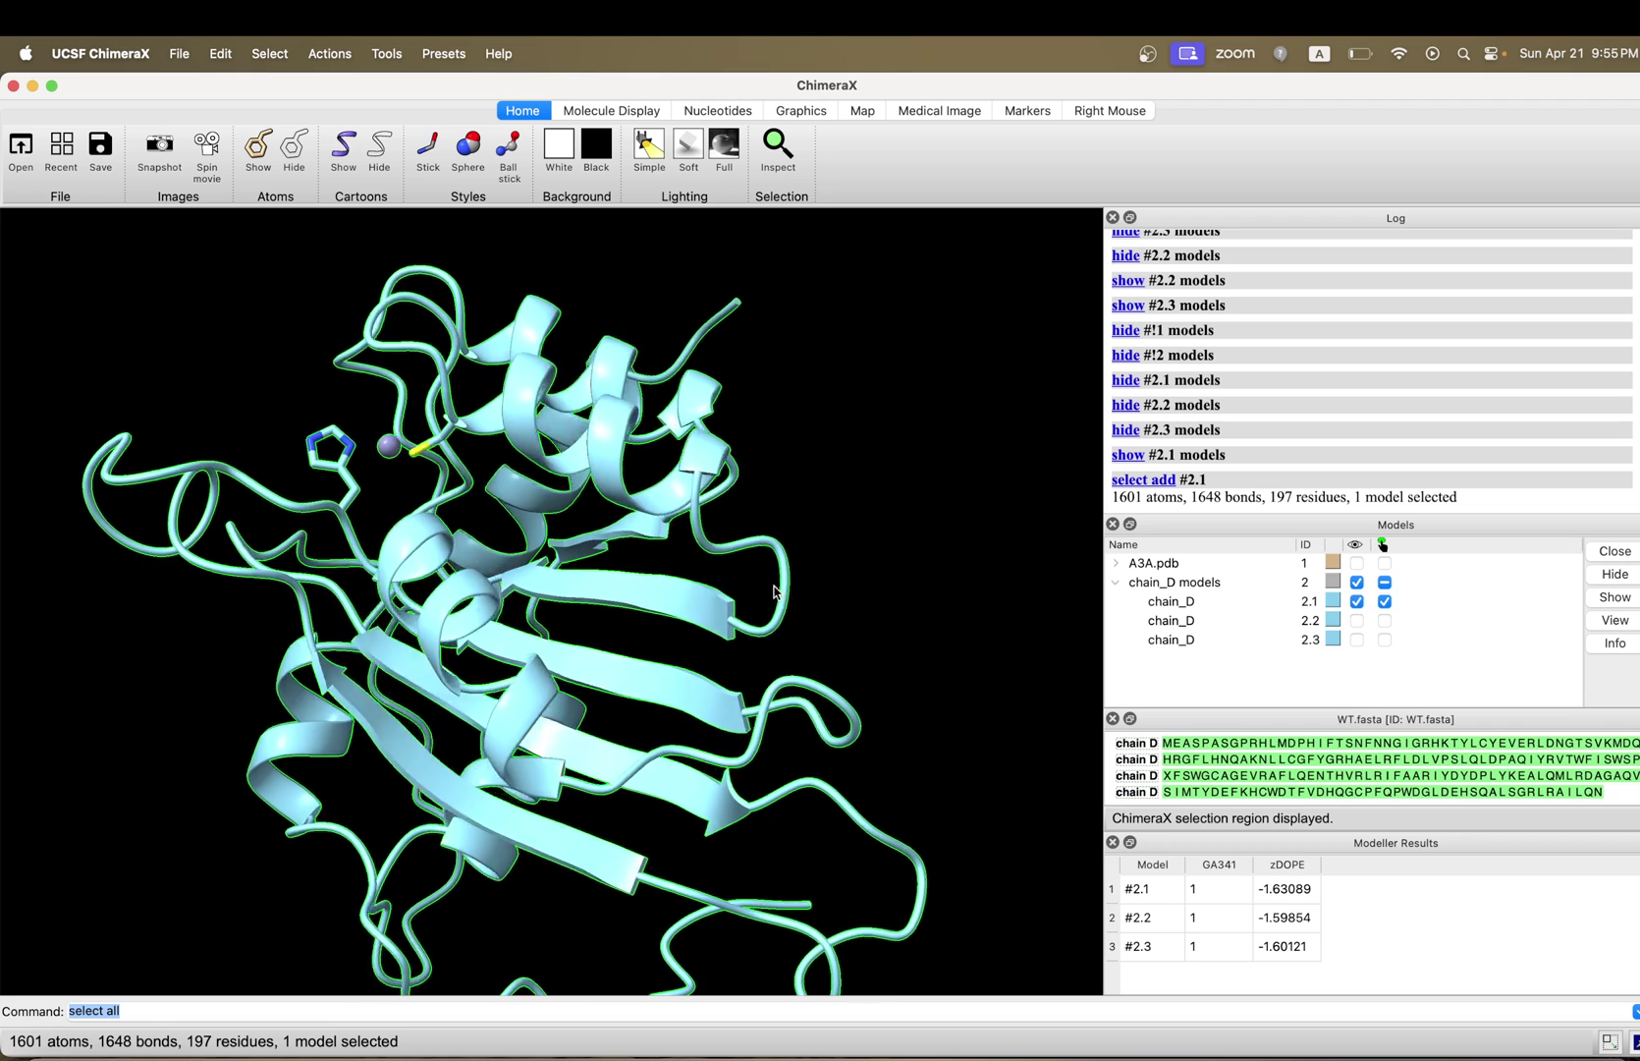
drag(795, 589, 729, 628)
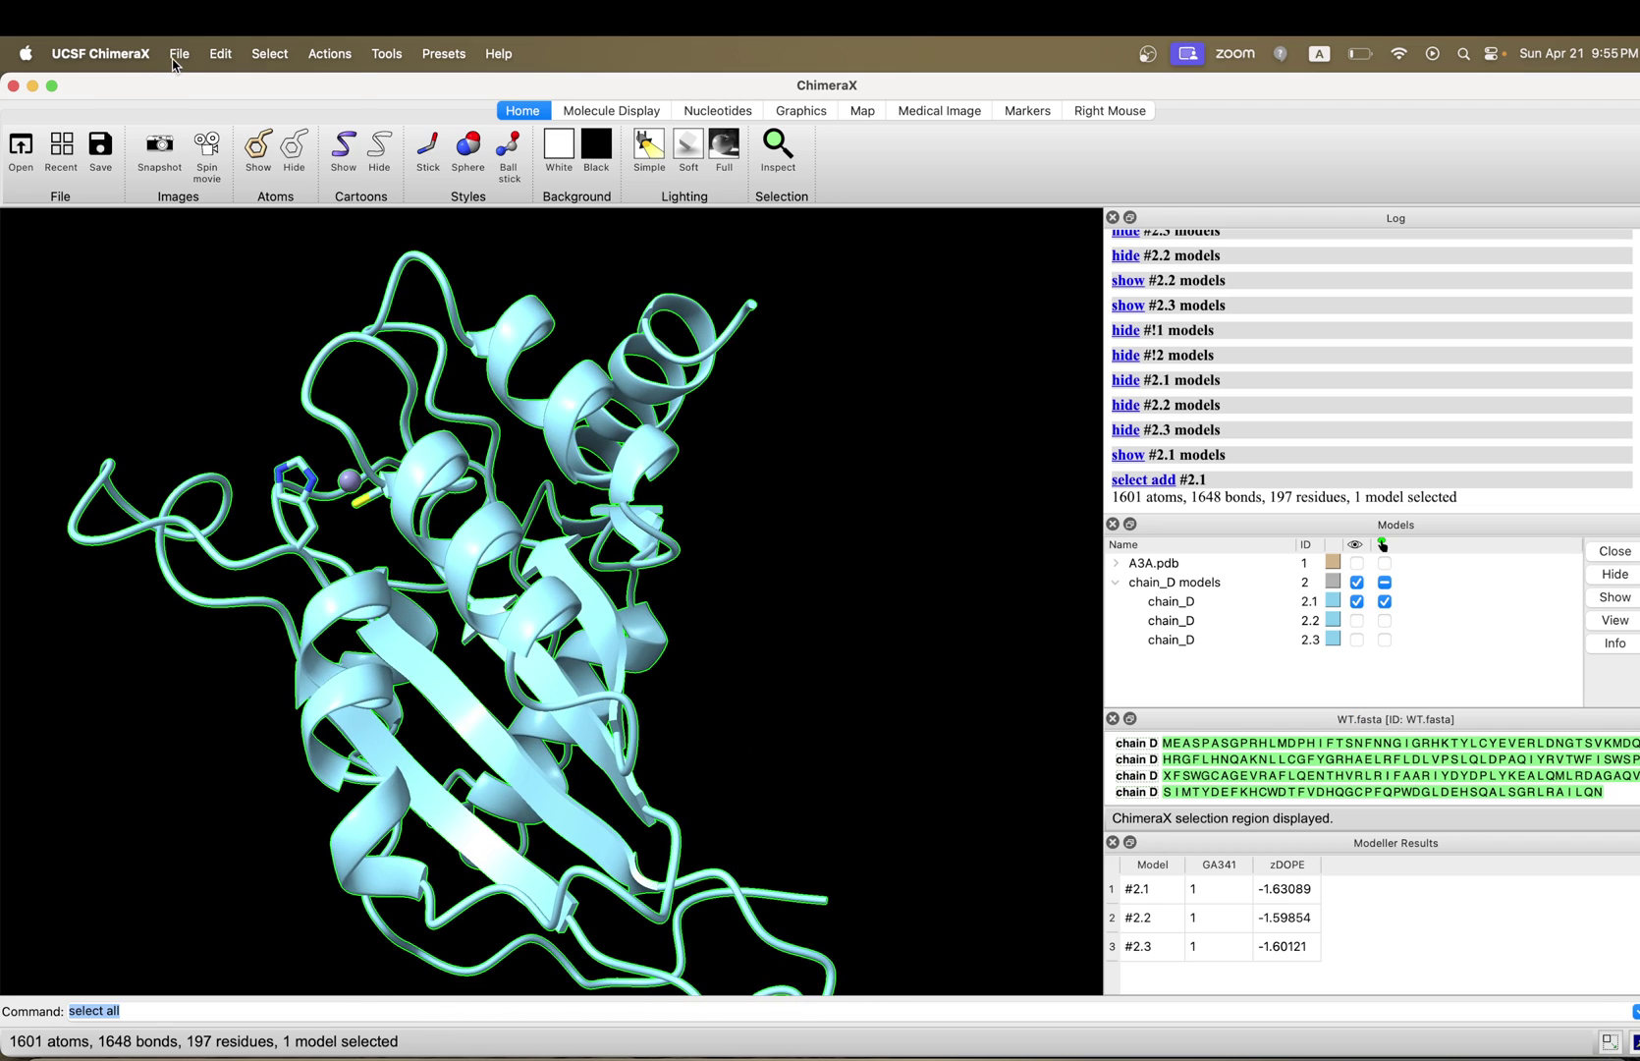
click(179, 54)
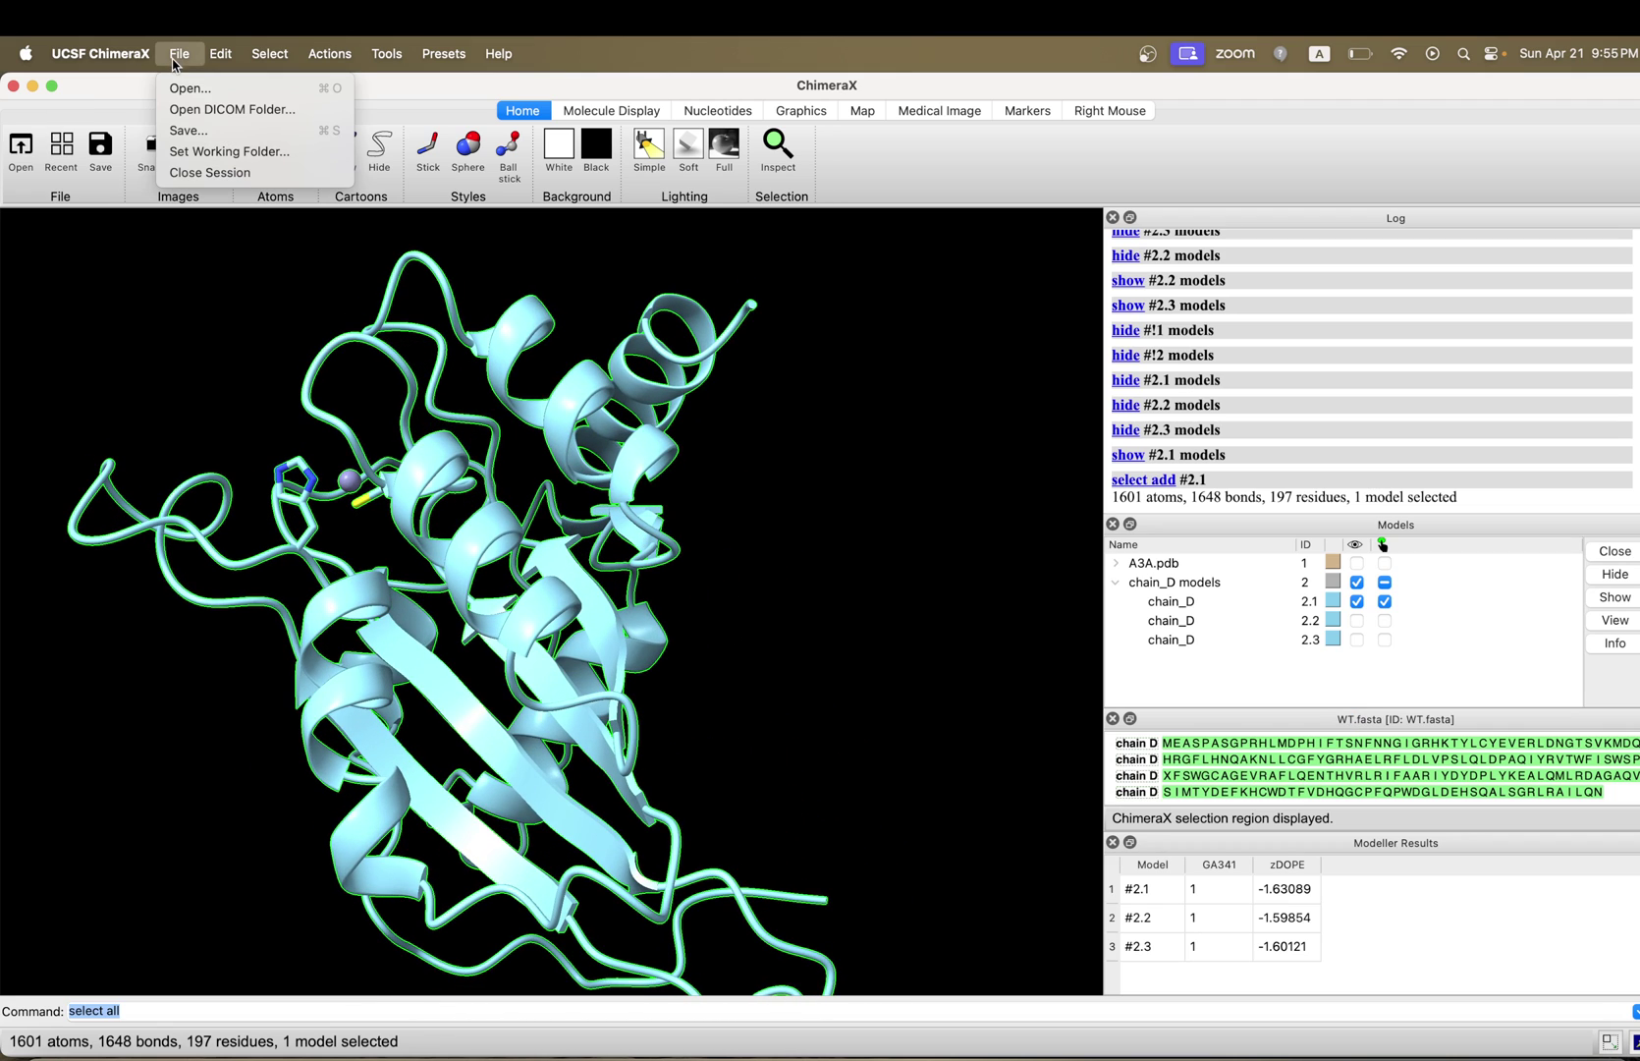
click(185, 129)
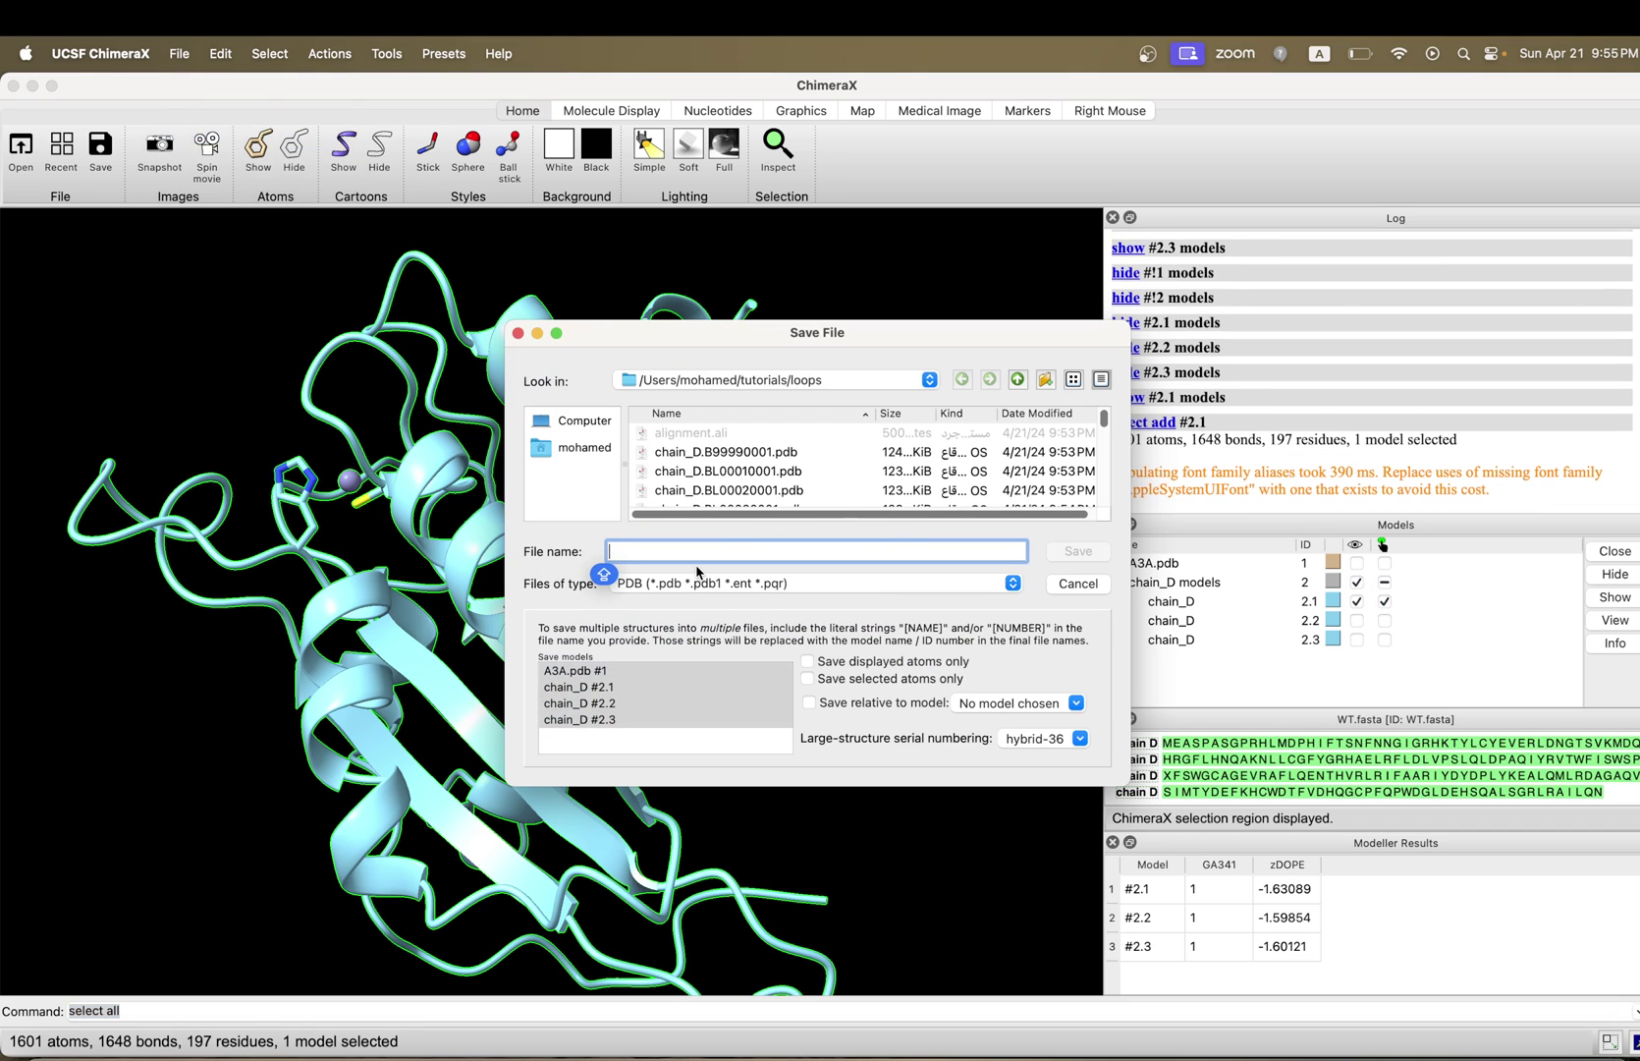
text(MODEL)
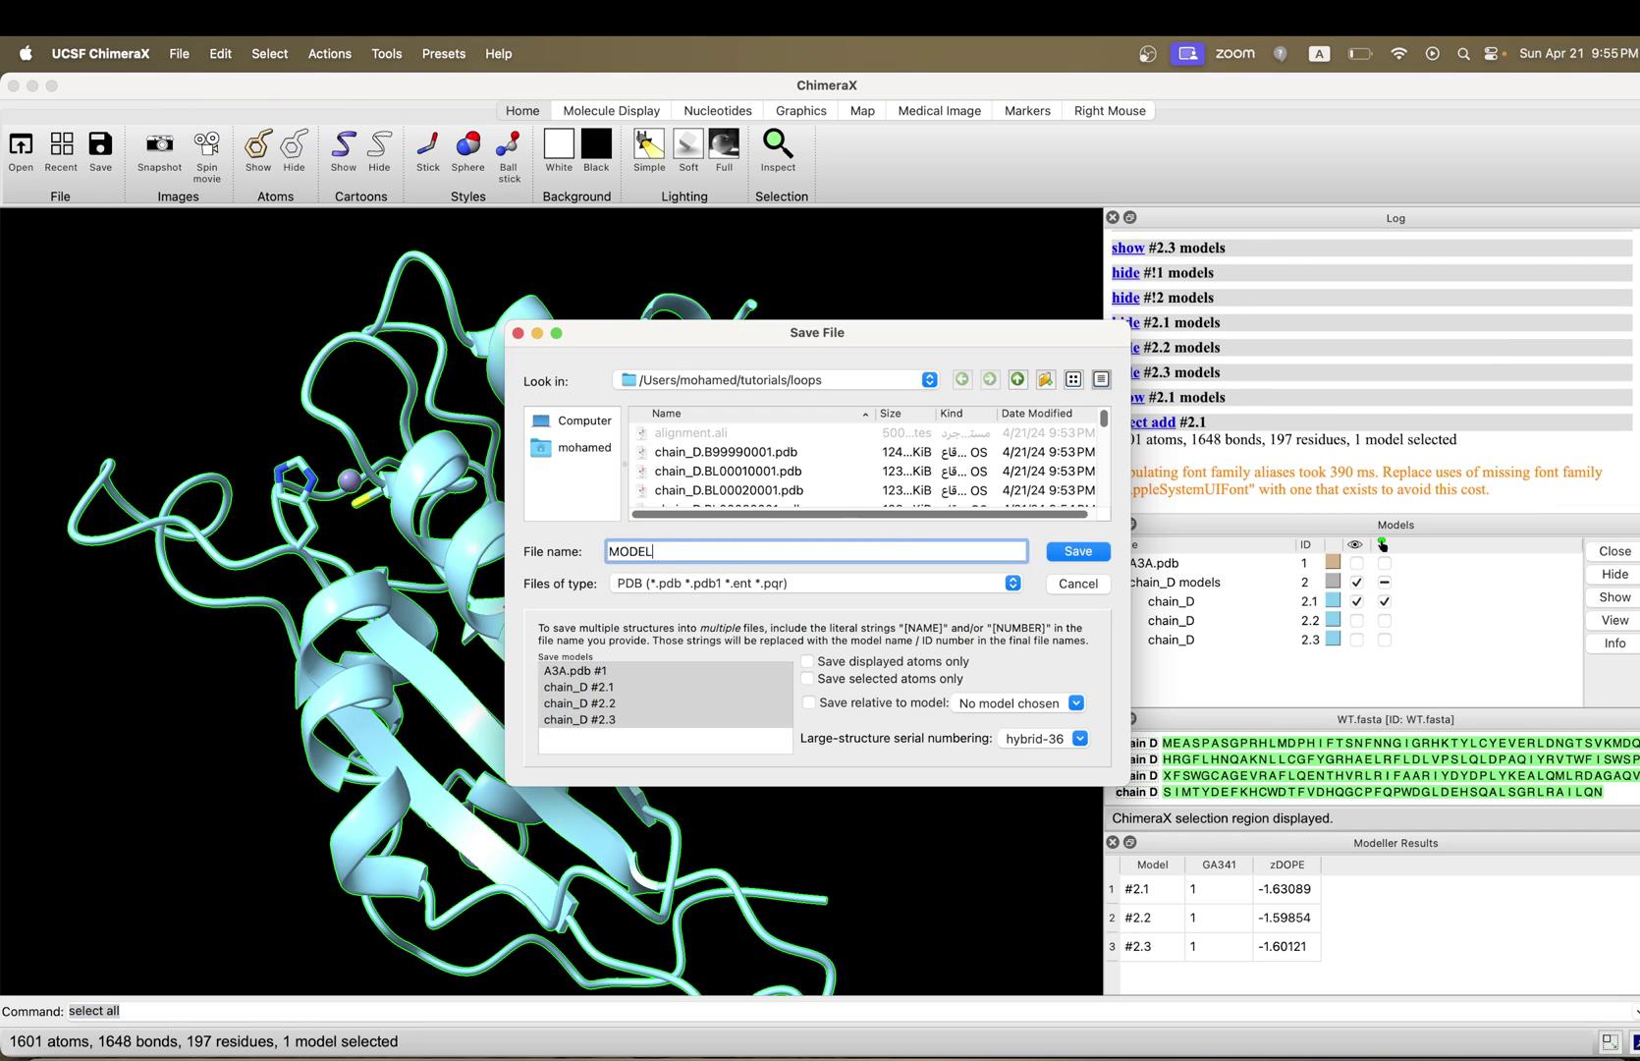
click(518, 334)
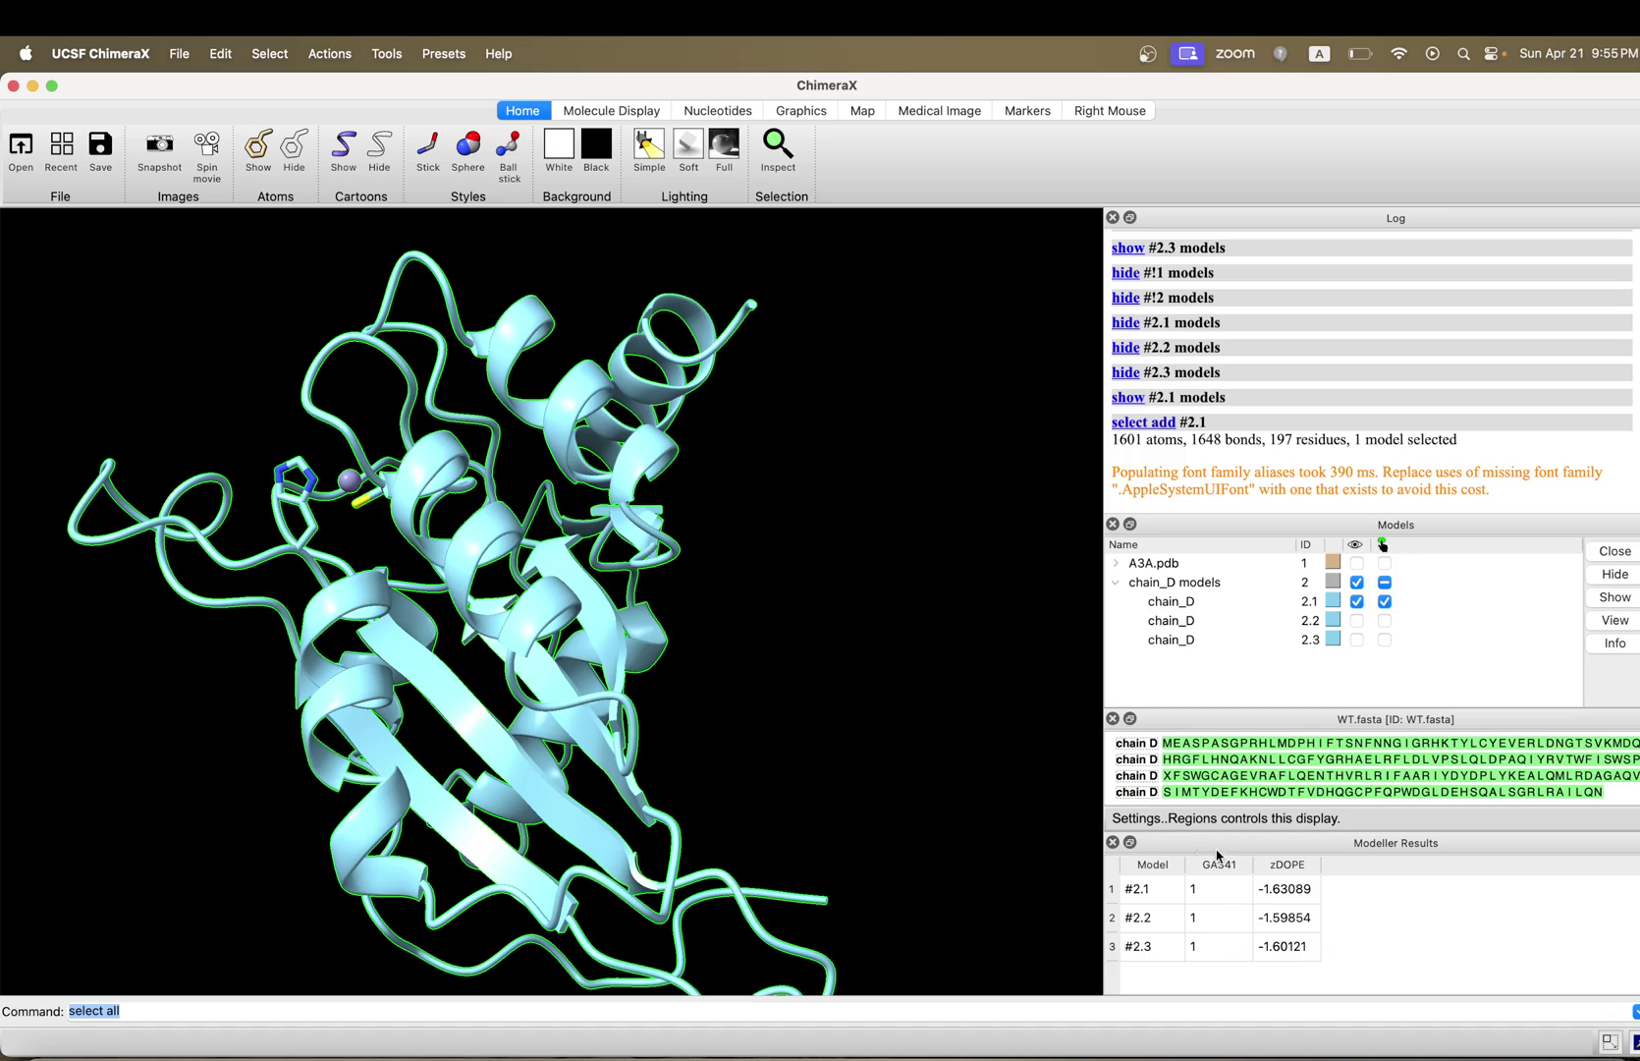
Deselect model 2.1 and rotate it to view its helices.
mouse_move(739, 468)
mouse_down()
mouse_move(473, 605)
mouse_move(475, 526)
mouse_move(226, 654)
mouse_move(685, 507)
mouse_move(164, 620)
mouse_move(444, 581)
mouse_up()
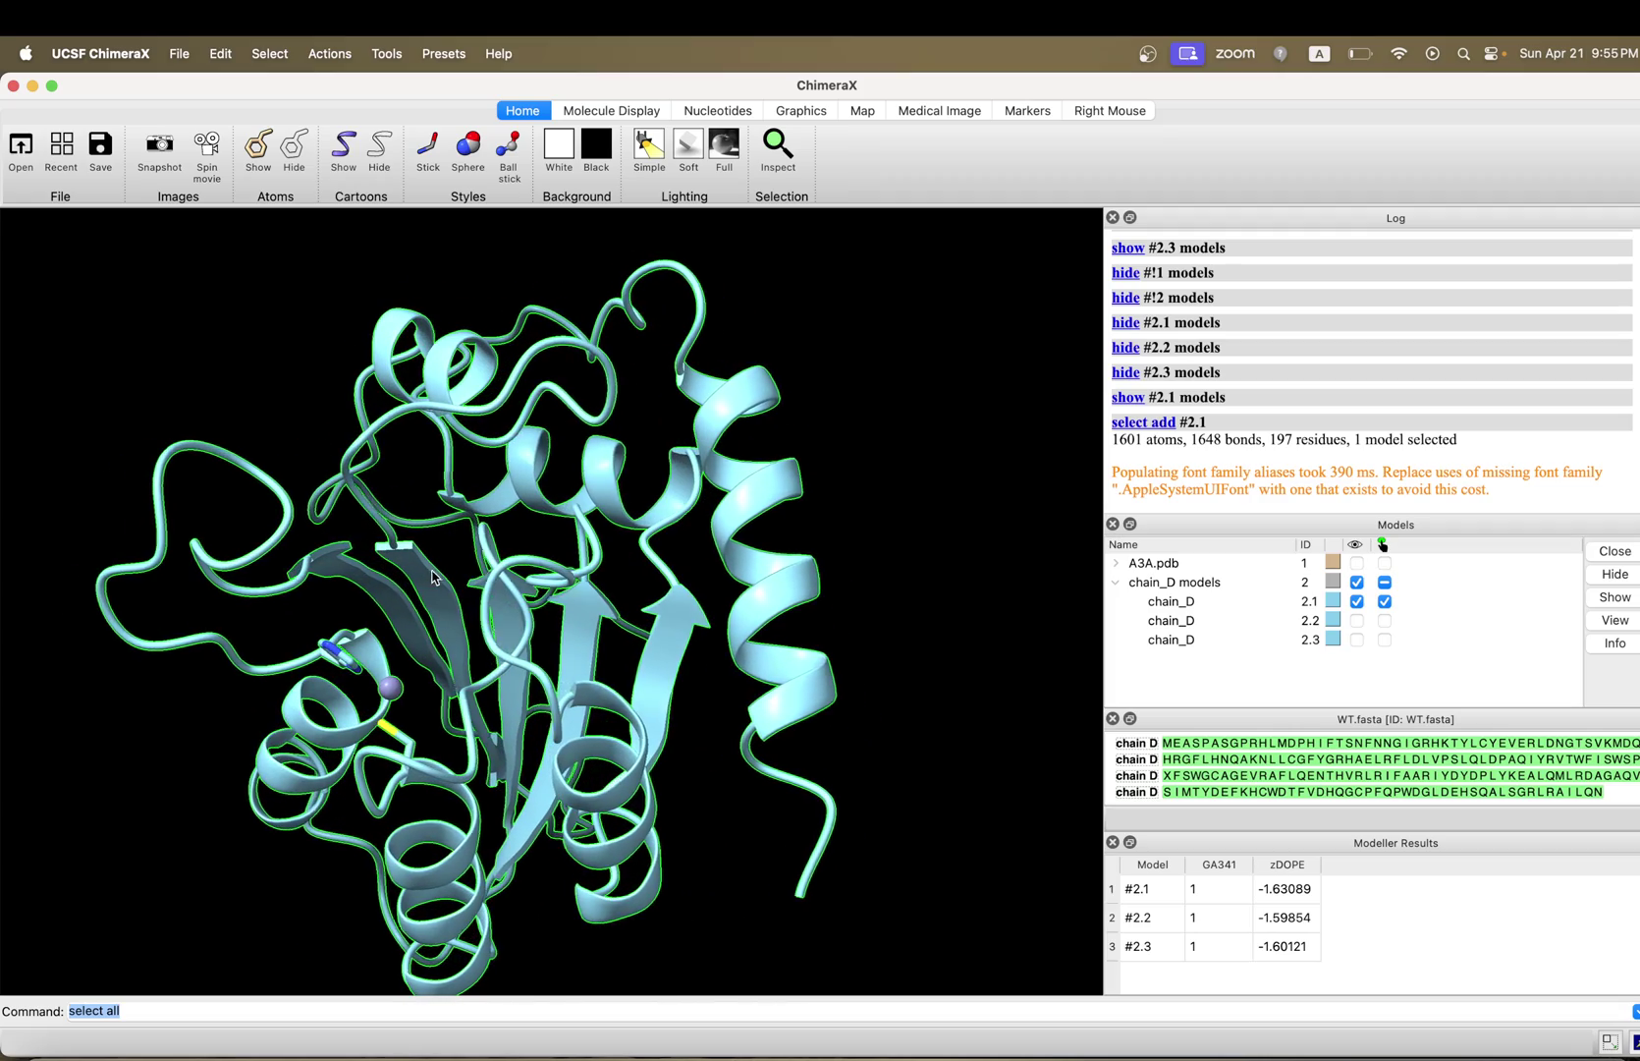
click(1383, 601)
mouse_move(821, 596)
mouse_down()
mouse_move(678, 692)
mouse_move(914, 654)
mouse_up()
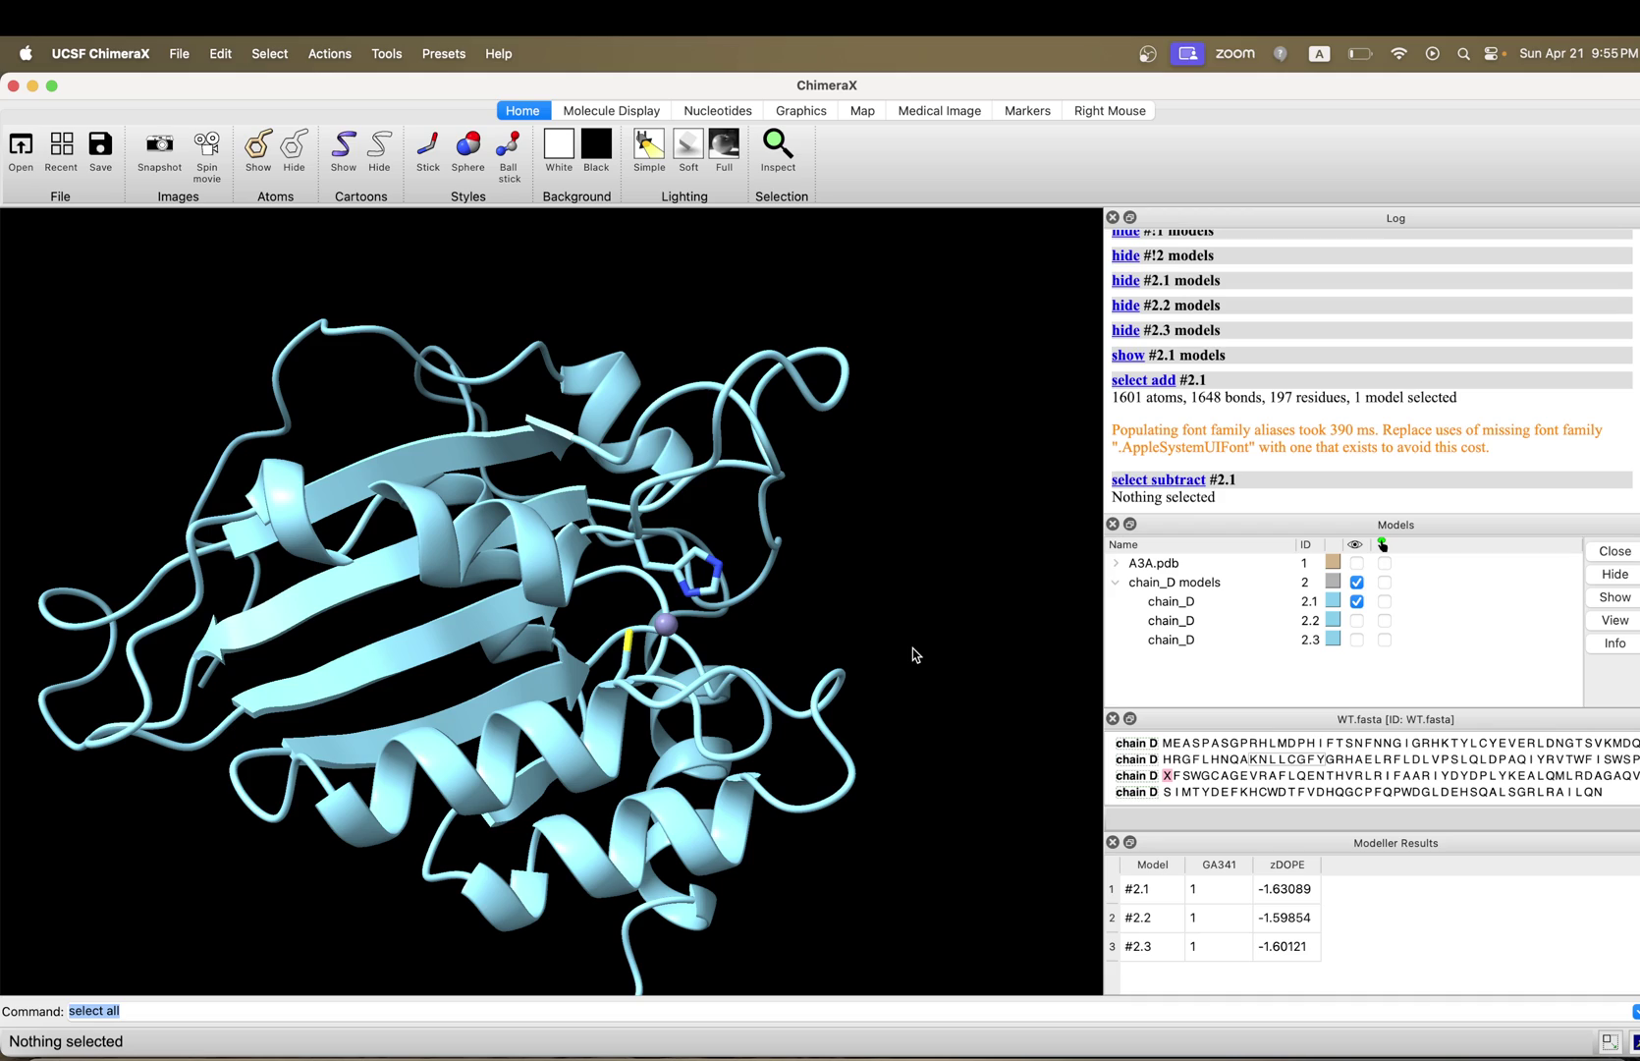
drag(913, 648, 636, 556)
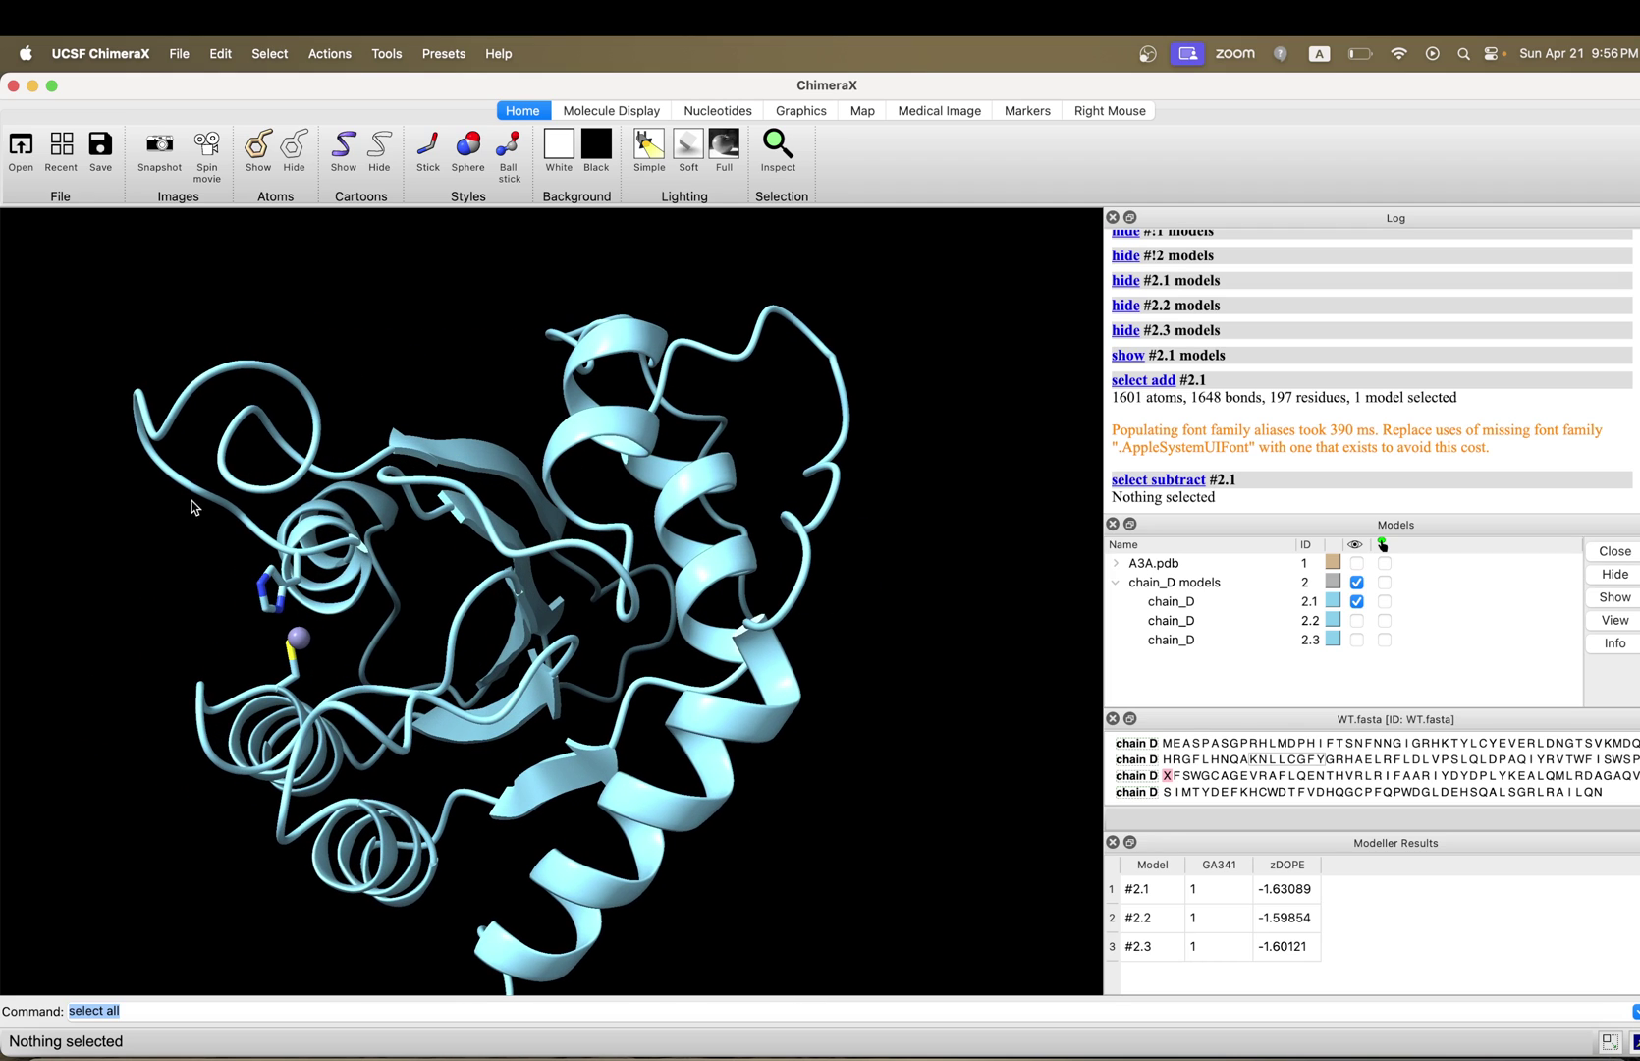